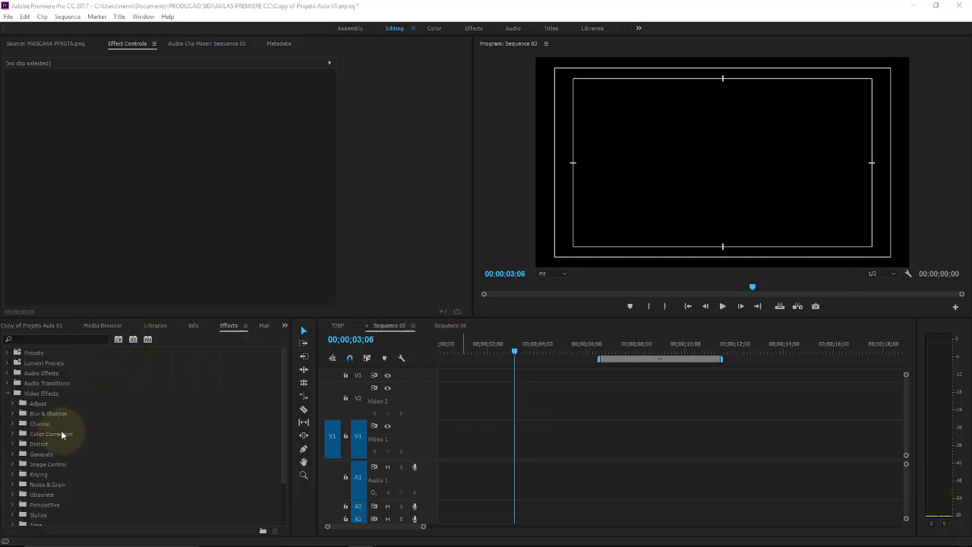
# - Apply the Equalize effect from Color Correction to the MVI_9953.MOV reporter clip
pyautogui.click(12, 434)
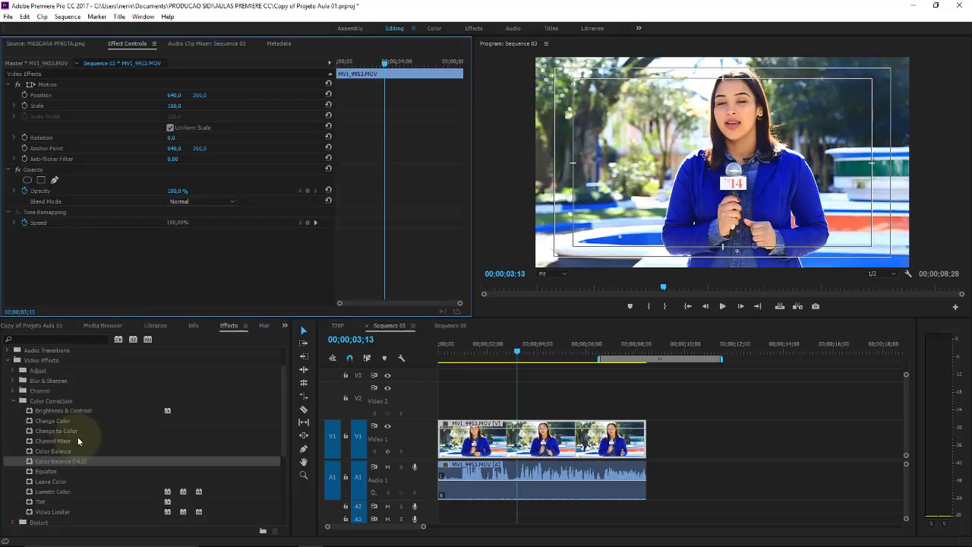
pyautogui.moveTo(54, 472); pyautogui.dragTo(500, 451)
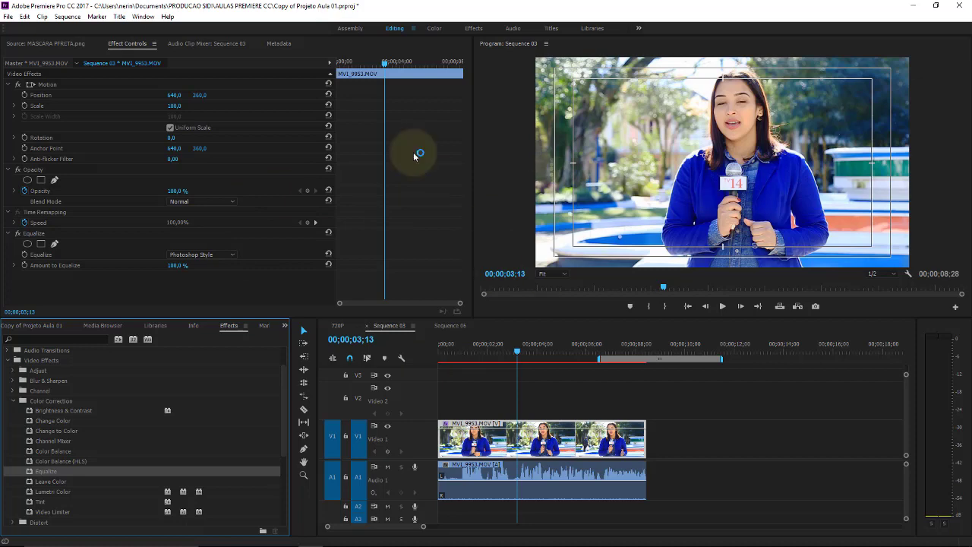
# - Toggle Equalize on and off repeatedly to compare the image with and without it
pyautogui.click(18, 234)
pyautogui.click(17, 234)
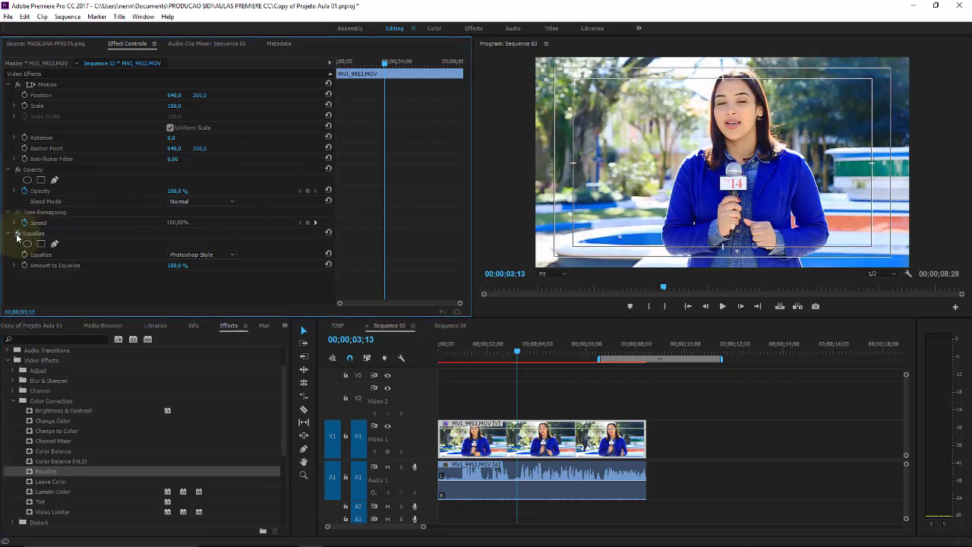
pyautogui.click(17, 234)
pyautogui.click(18, 234)
pyautogui.click(17, 234)
pyautogui.click(17, 234)
pyautogui.click(18, 234)
pyautogui.click(16, 235)
pyautogui.click(16, 235)
pyautogui.click(16, 235)
pyautogui.click(16, 235)
# - Switch Equalize to RGB style and lower Amount to Equalize to about 24%
pyautogui.click(224, 255)
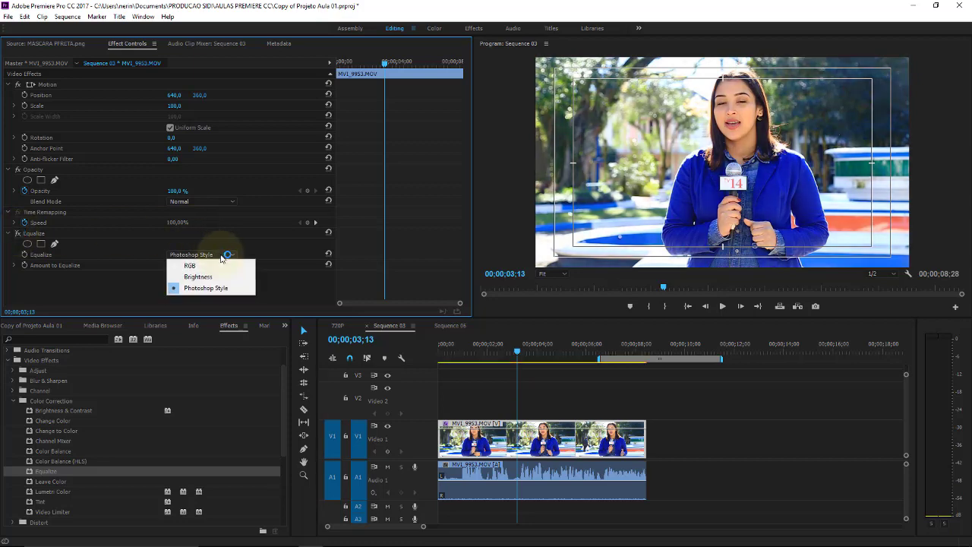
pyautogui.click(217, 265)
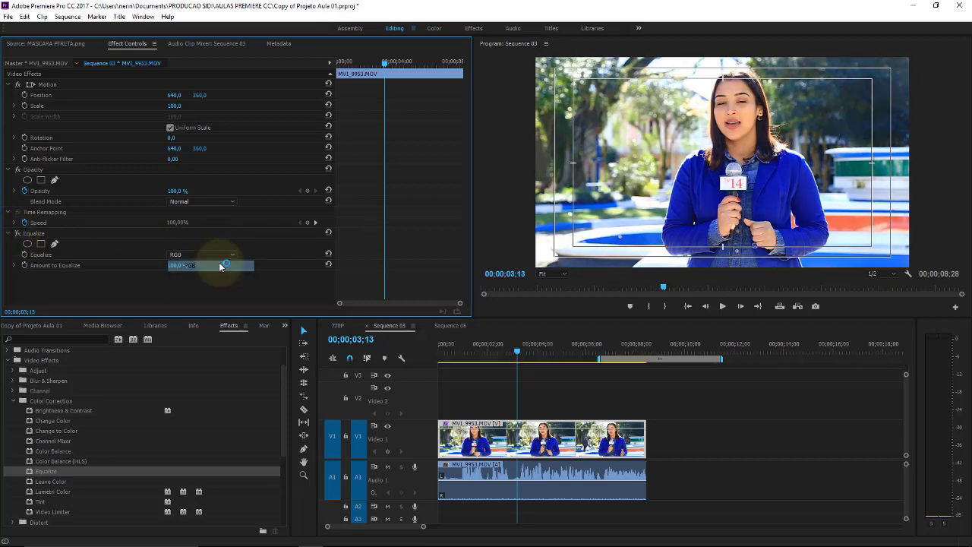
pyautogui.click(13, 265)
pyautogui.moveTo(316, 284); pyautogui.dragTo(58, 285)
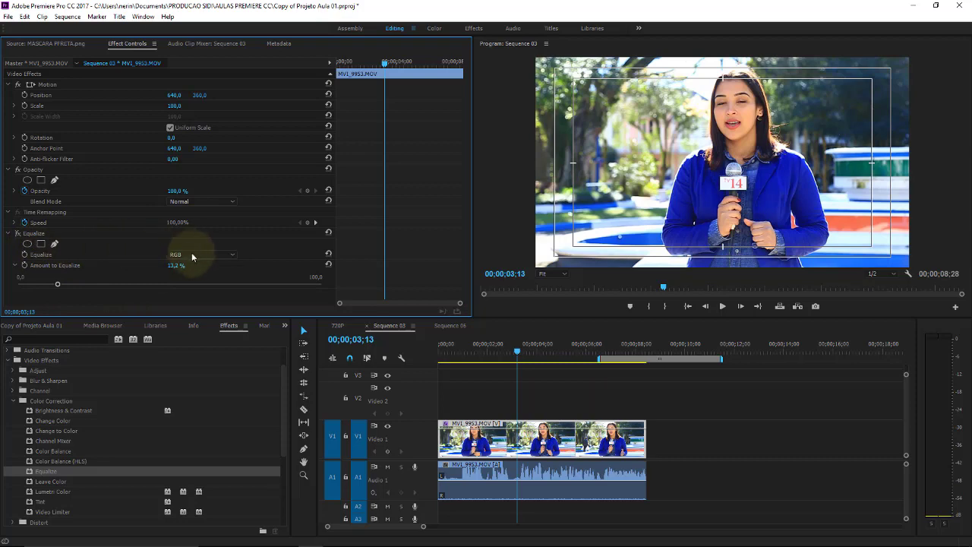
# - Try Photoshop Style with Amount at 50%, 29% and near zero, then switch to Brightness
pyautogui.click(225, 254)
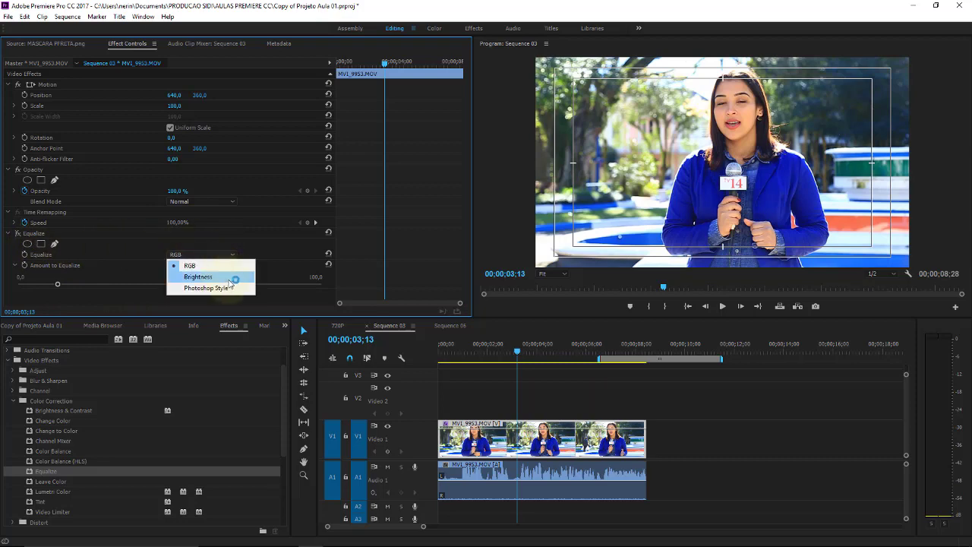
pyautogui.click(205, 288)
pyautogui.click(241, 287)
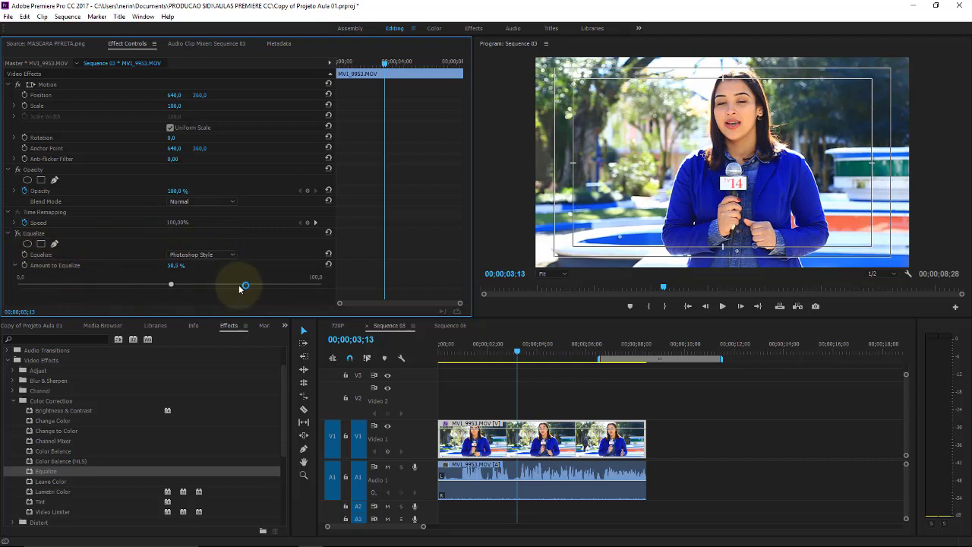
pyautogui.click(103, 284)
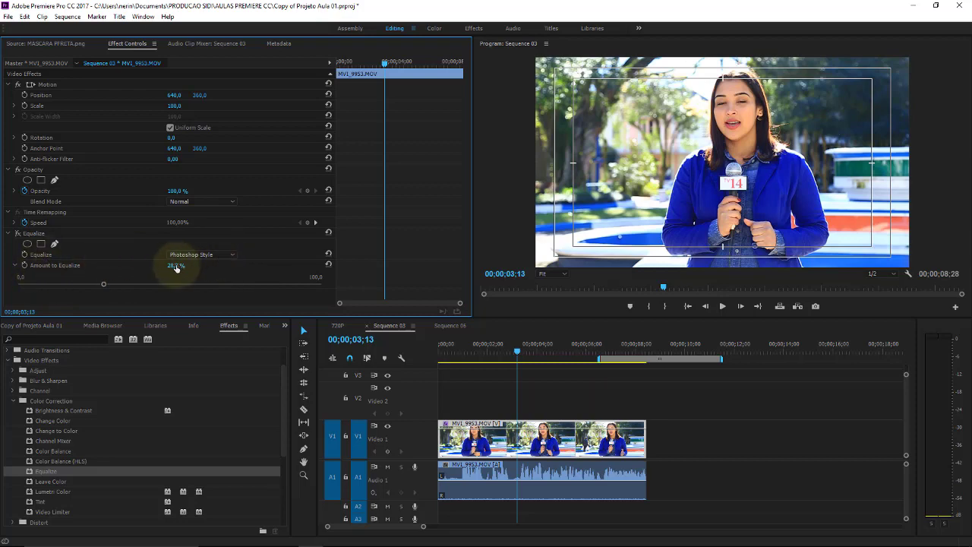
pyautogui.moveTo(176, 268); pyautogui.dragTo(231, 260)
pyautogui.click(218, 254)
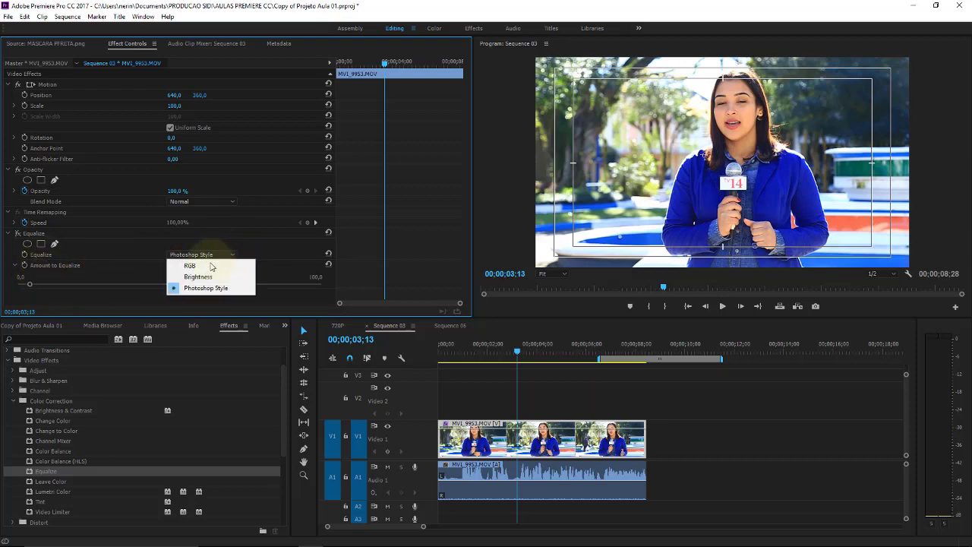
pyautogui.click(194, 277)
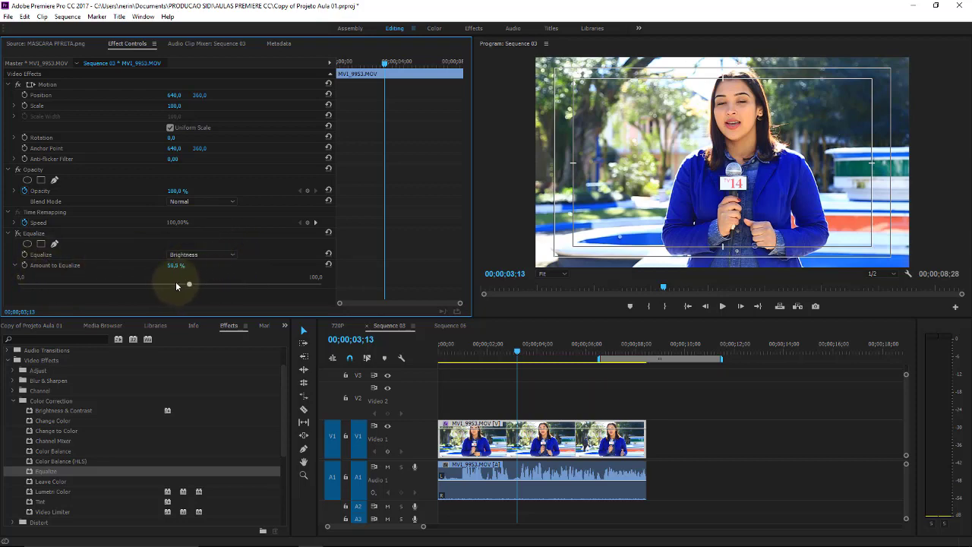
# - Compare Equalize on and off once more, then delete it from the clip
pyautogui.click(18, 234)
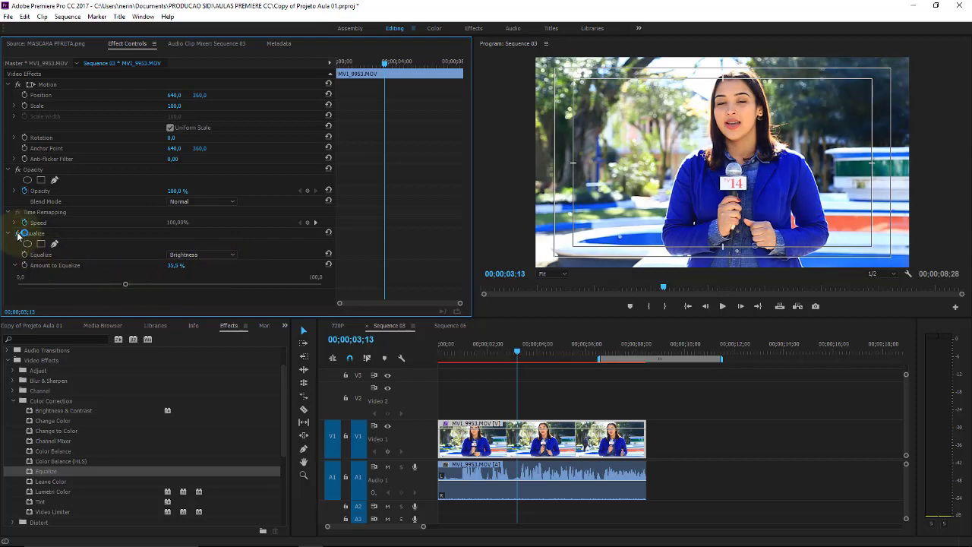
pyautogui.click(18, 234)
pyautogui.click(19, 235)
pyautogui.click(18, 236)
pyautogui.click(18, 235)
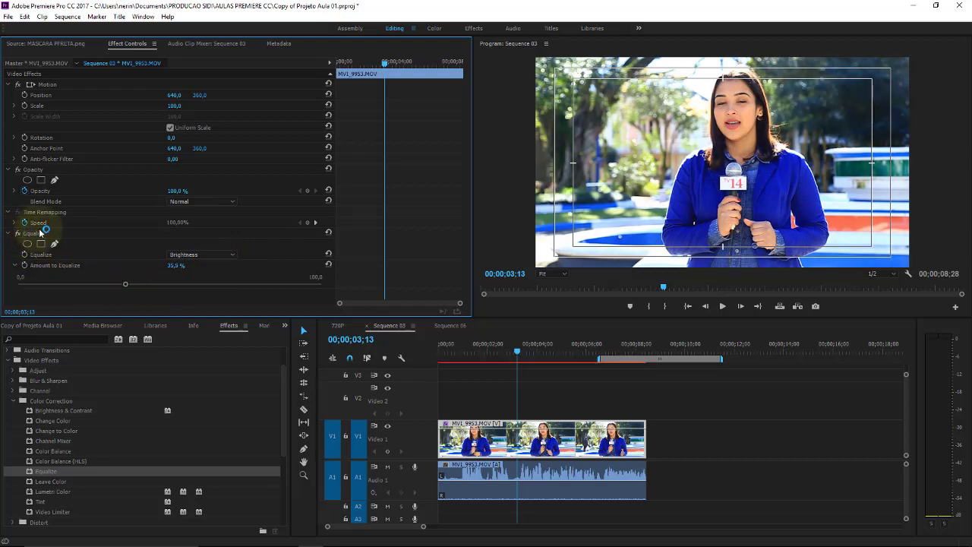
pyautogui.click(42, 236)
pyautogui.press('Delete')
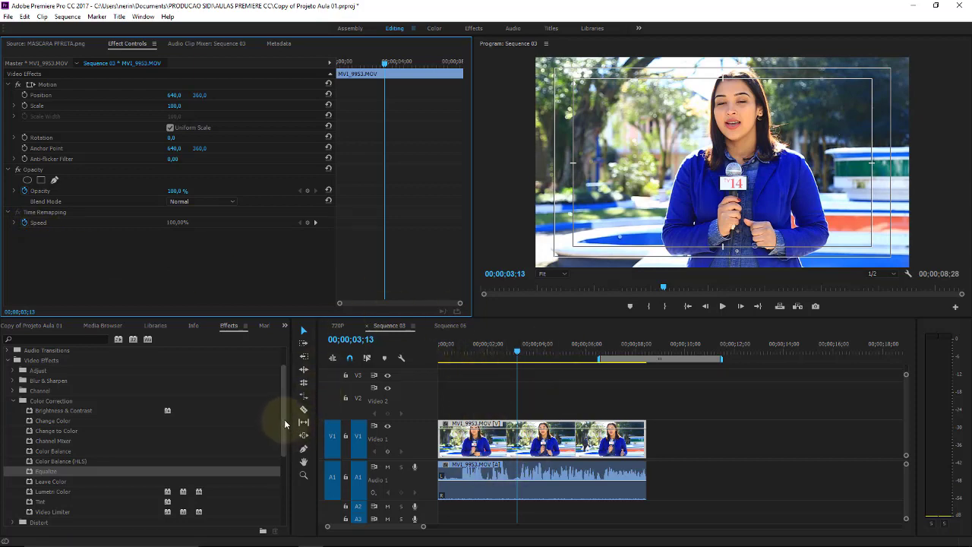
pyautogui.scroll(-3, 284, 419)
pyautogui.click(40, 435)
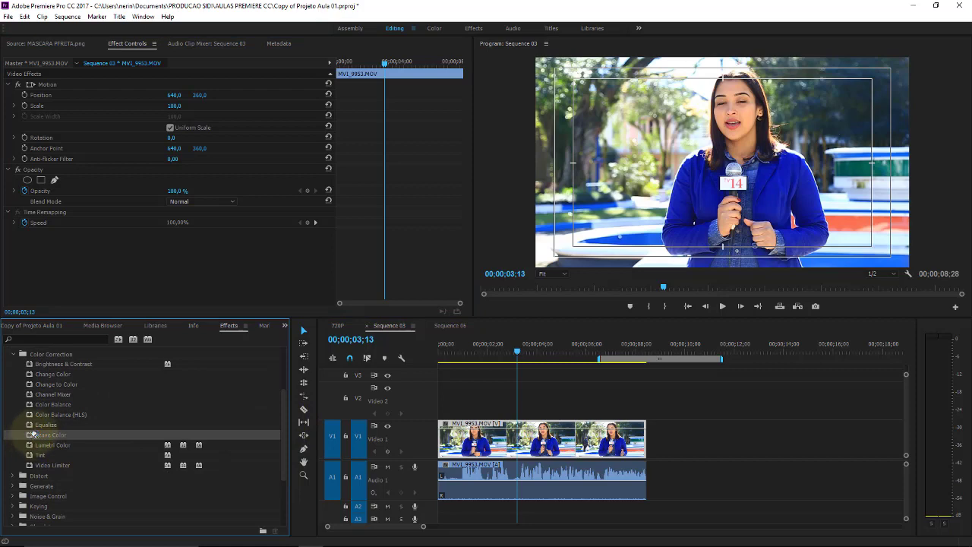
pyautogui.moveTo(35, 434); pyautogui.dragTo(523, 434)
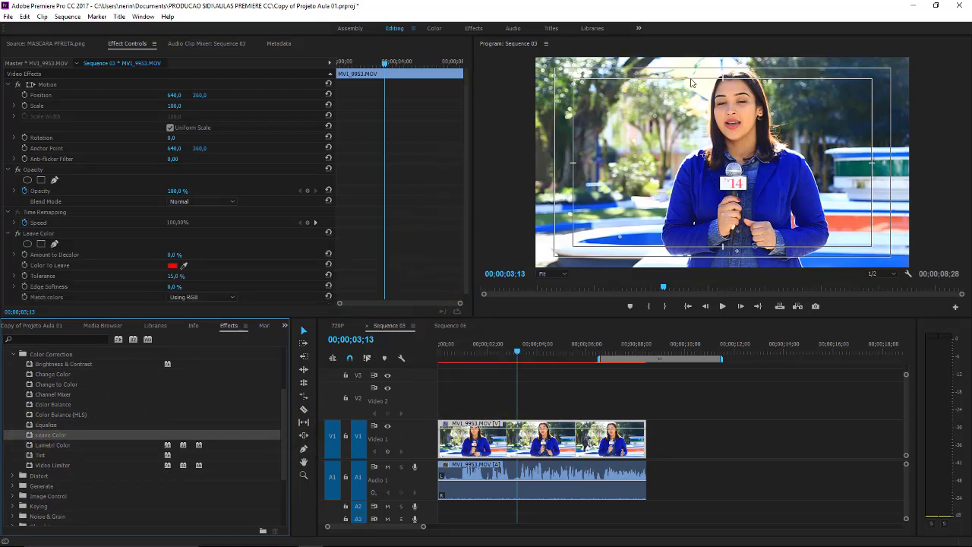
pyautogui.click(399, 251)
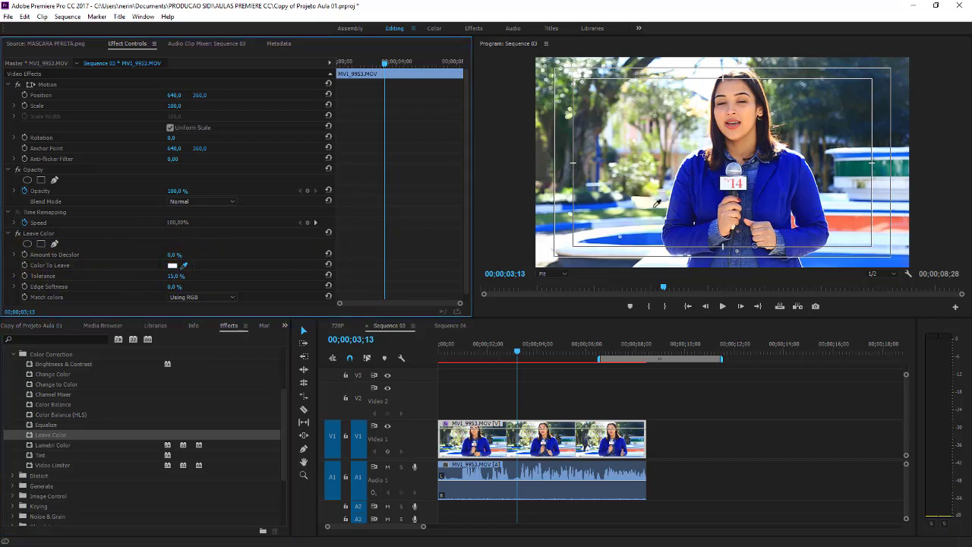
pyautogui.click(696, 195)
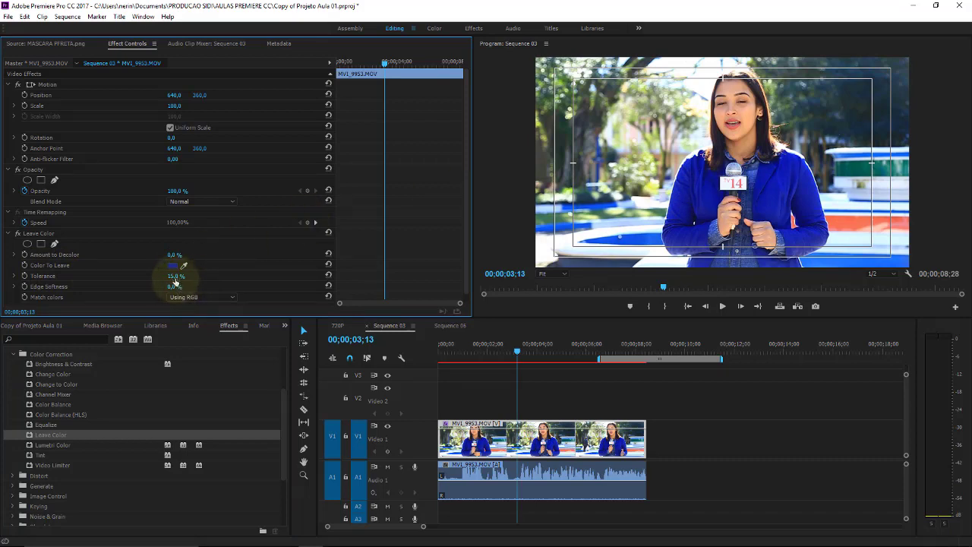
pyautogui.moveTo(185, 275)
pyautogui.mouseDown()
pyautogui.moveTo(180, 288)
pyautogui.moveTo(246, 282)
pyautogui.mouseUp()
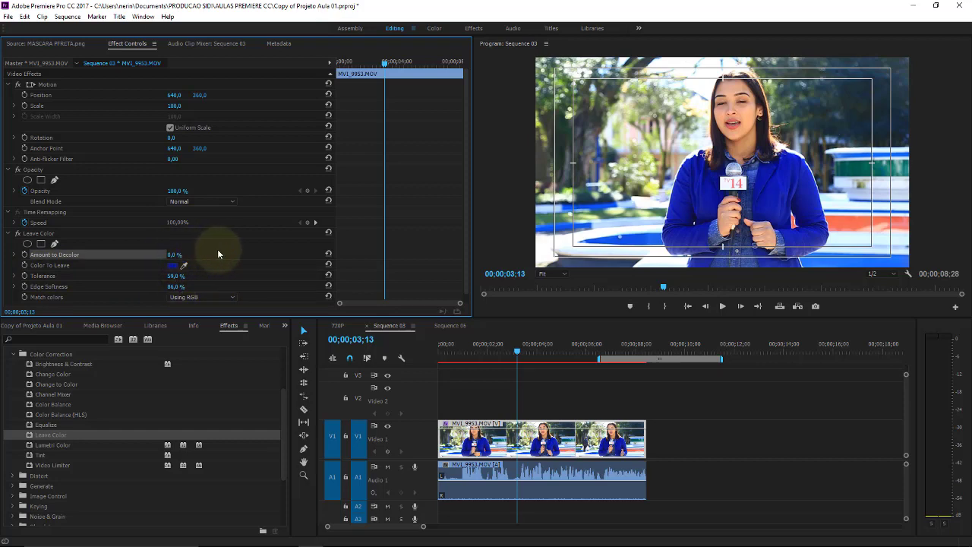
pyautogui.moveTo(174, 255)
pyautogui.mouseDown()
pyautogui.moveTo(186, 254)
pyautogui.moveTo(51, 255)
pyautogui.mouseUp()
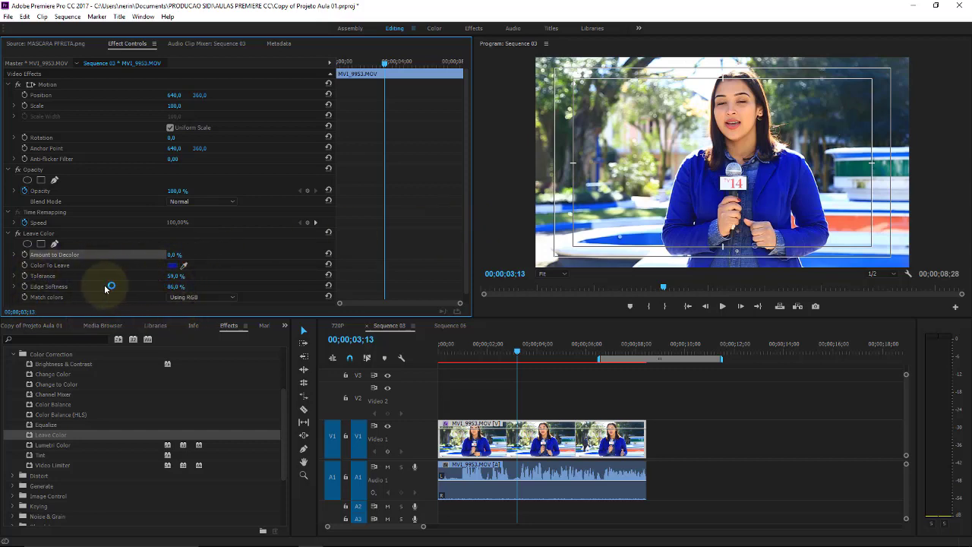
pyautogui.click(184, 265)
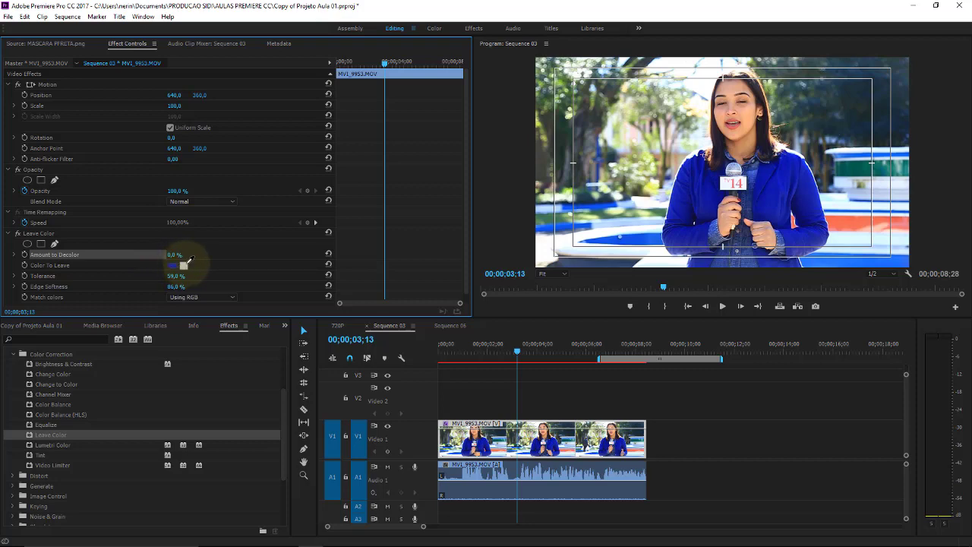
pyautogui.click(870, 161)
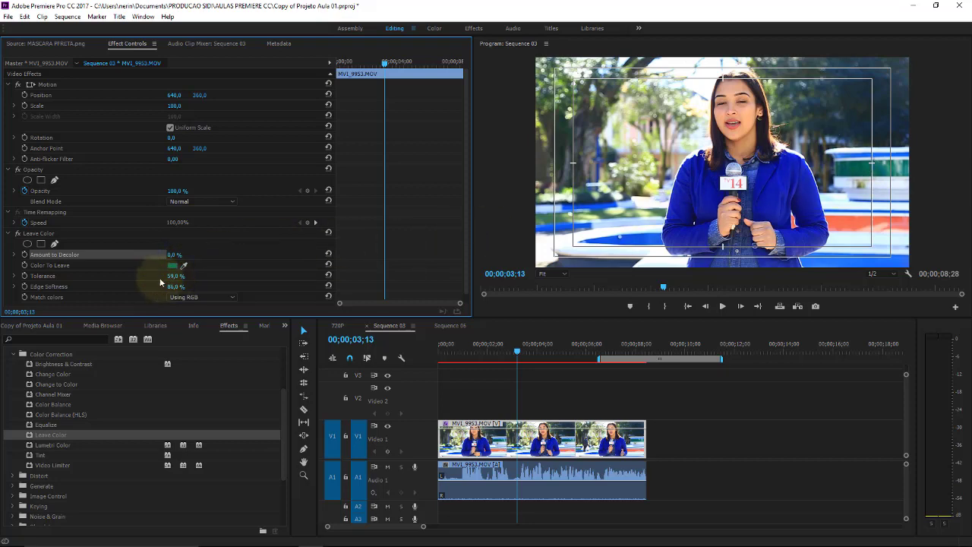
pyautogui.click(12, 276)
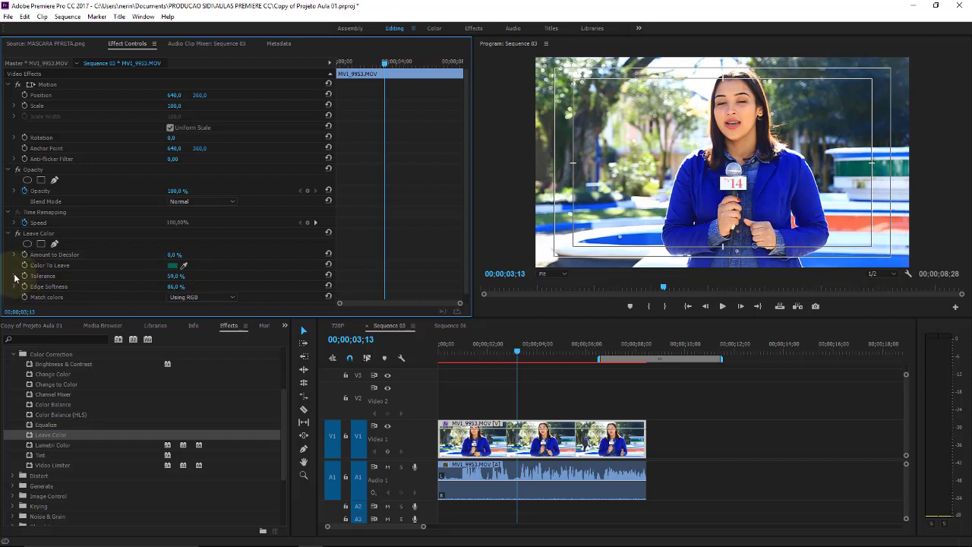
pyautogui.moveTo(202, 292); pyautogui.dragTo(265, 290)
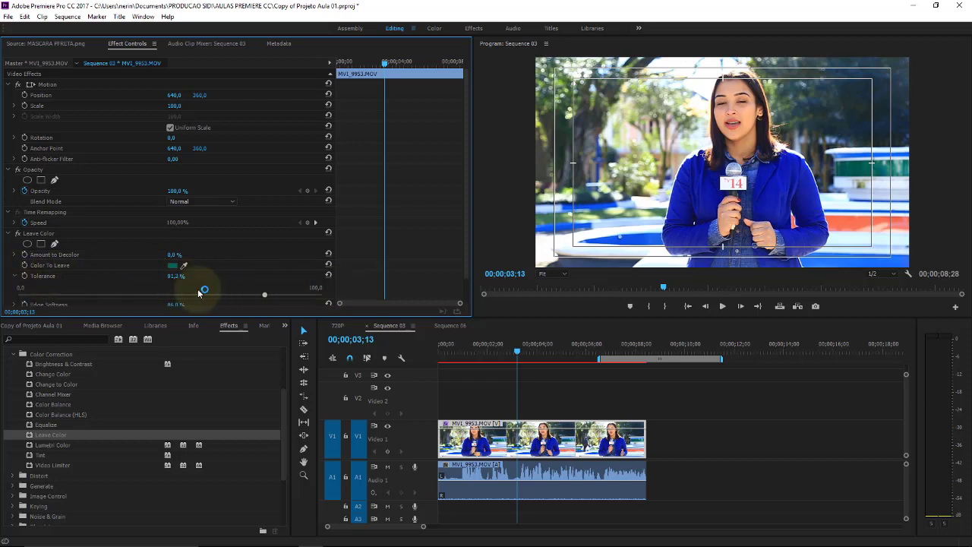
pyautogui.click(84, 294)
pyautogui.click(47, 236)
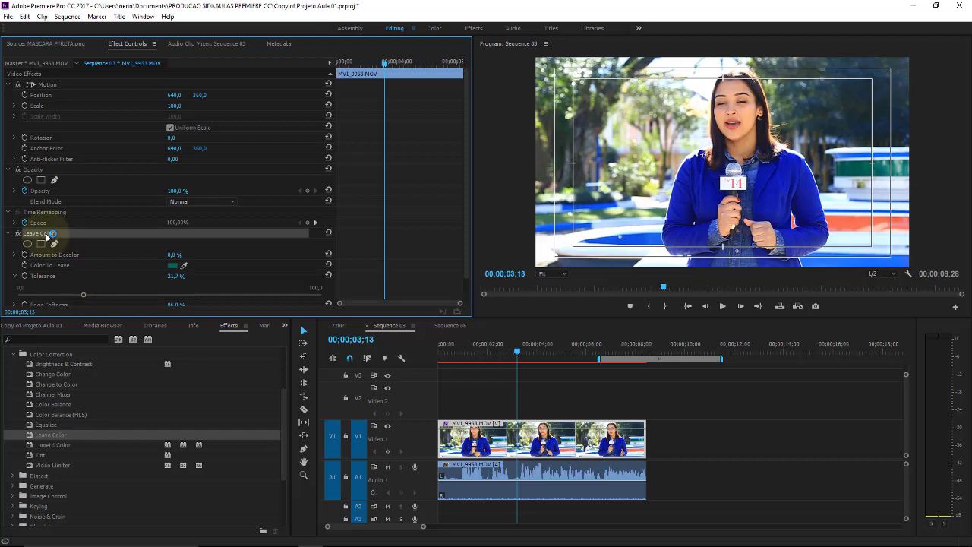
pyautogui.press('Delete')
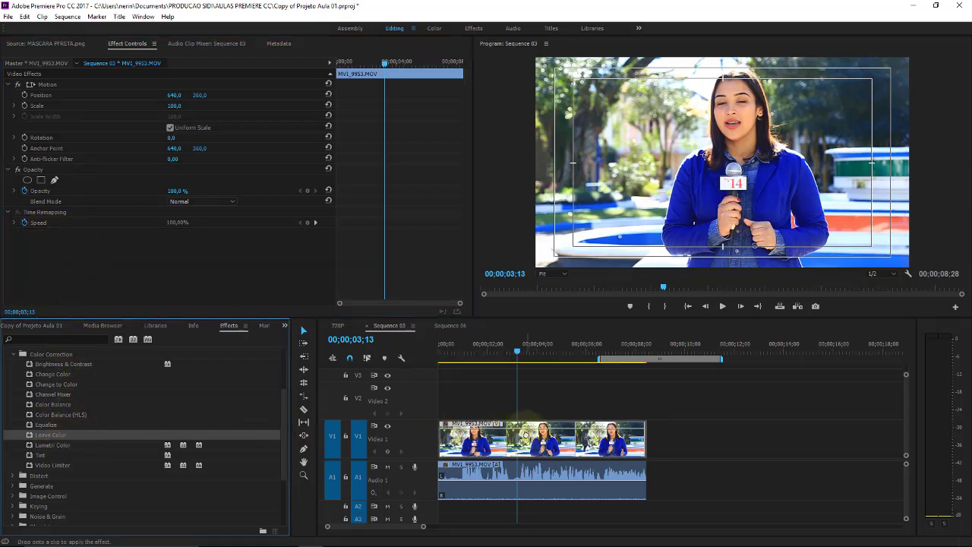
# - Reapply Leave Color to the reporter clip and set Amount to Decolor to about 16%
pyautogui.moveTo(72, 440); pyautogui.dragTo(521, 433)
pyautogui.moveTo(464, 161); pyautogui.dragTo(464, 187)
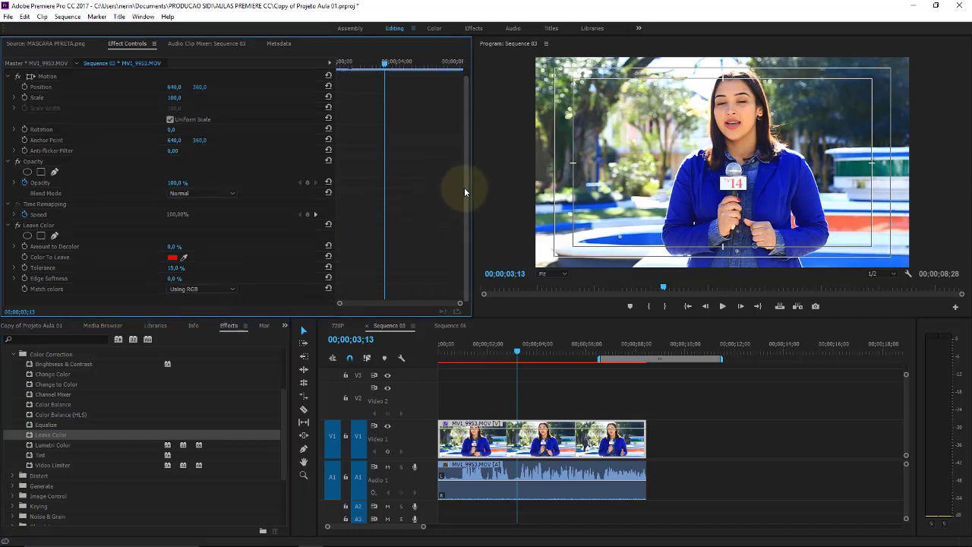
pyautogui.click(17, 247)
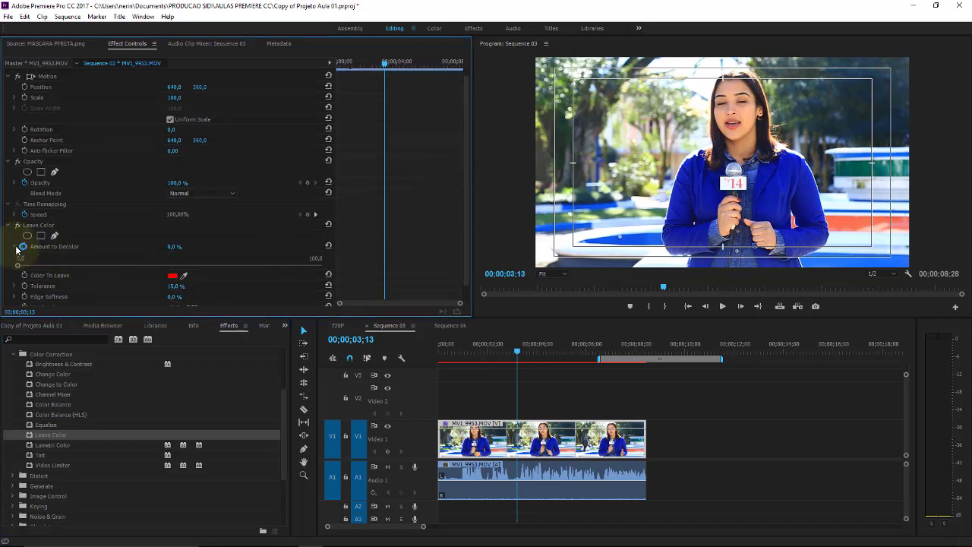
pyautogui.moveTo(41, 266)
pyautogui.mouseDown()
pyautogui.moveTo(317, 266)
pyautogui.moveTo(112, 271)
pyautogui.moveTo(66, 258)
pyautogui.mouseUp()
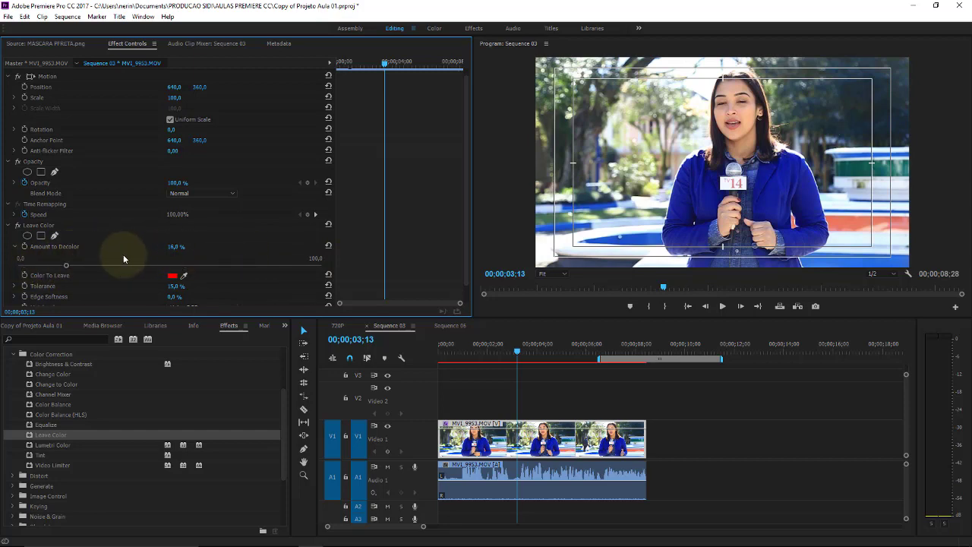
# - Sample the jacket's blue as the colour to keep, then settle Amount to Decolor at 25.2%
pyautogui.click(183, 275)
pyautogui.click(783, 188)
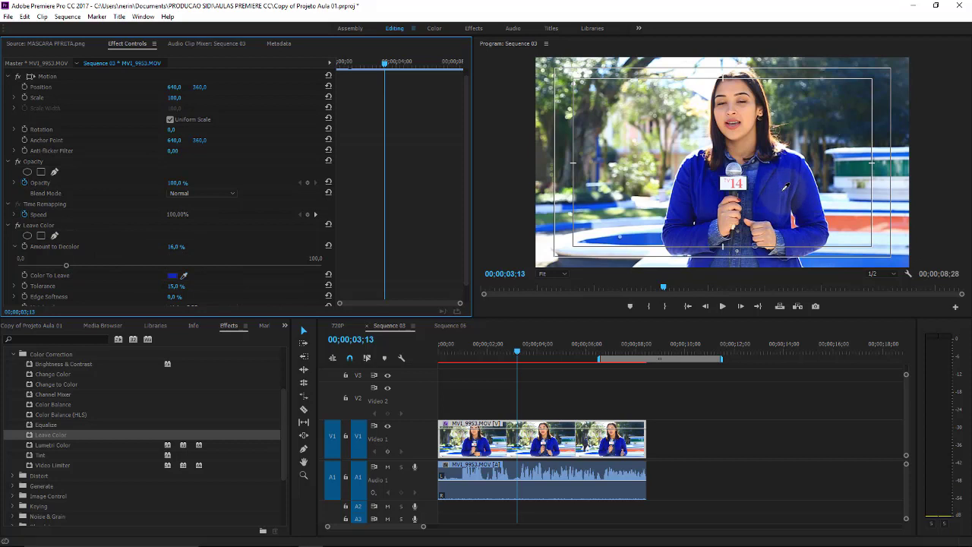
pyautogui.moveTo(66, 265); pyautogui.dragTo(442, 261)
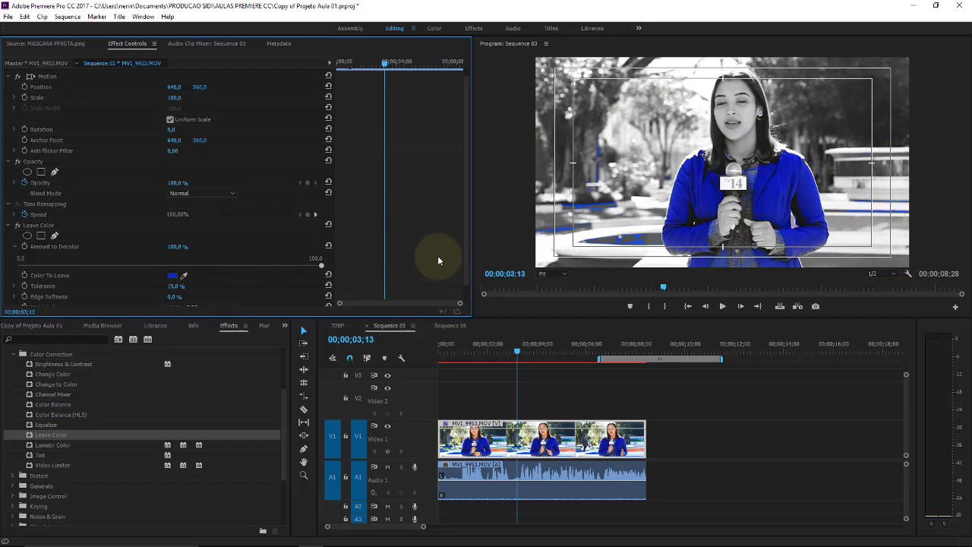
pyautogui.moveTo(439, 260)
pyautogui.mouseDown()
pyautogui.moveTo(2, 274)
pyautogui.moveTo(75, 260)
pyautogui.moveTo(222, 264)
pyautogui.moveTo(51, 266)
pyautogui.mouseUp()
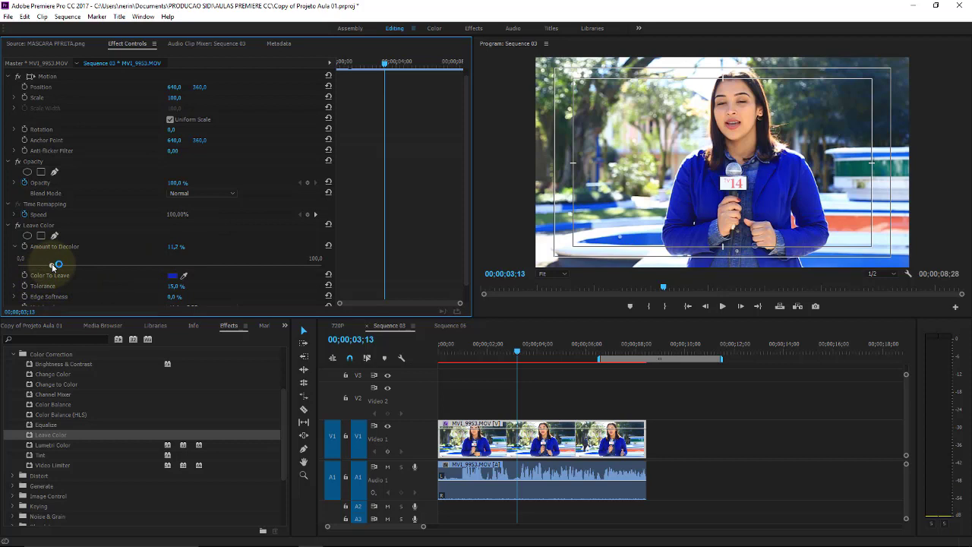
pyautogui.moveTo(52, 267); pyautogui.dragTo(65, 265)
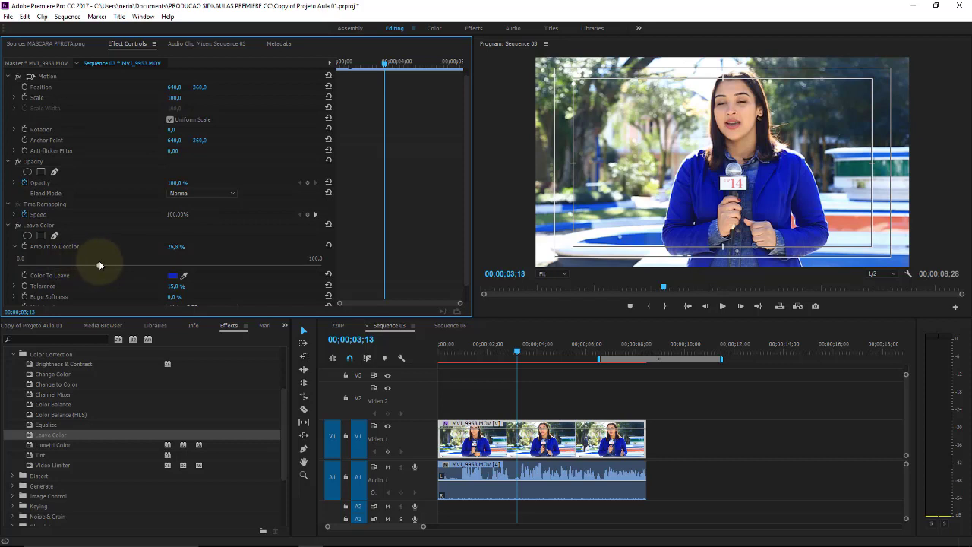
pyautogui.moveTo(152, 261); pyautogui.dragTo(95, 258)
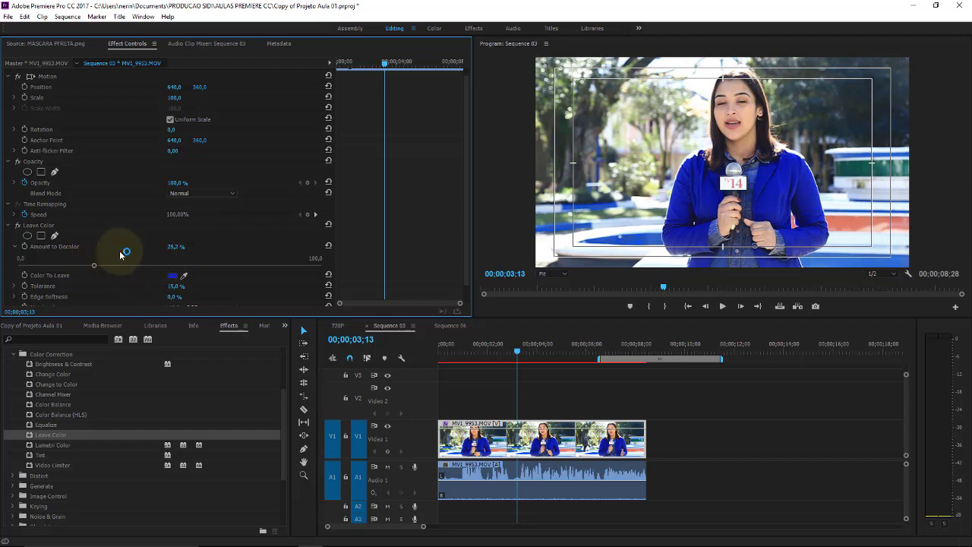
# - Keep the reporter's pinkish face tone, push Amount to Decolor to 100%, then back to 0%
pyautogui.click(186, 276)
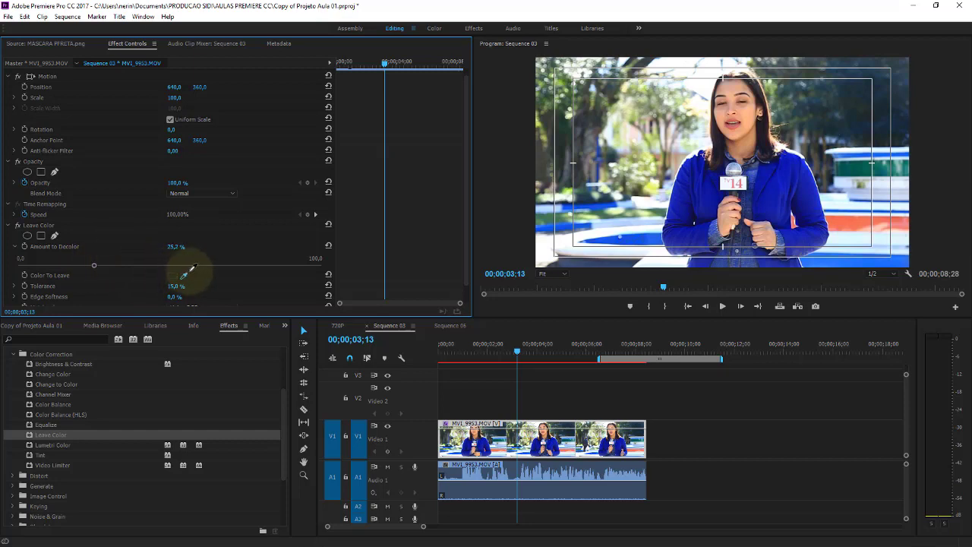
pyautogui.moveTo(186, 276); pyautogui.dragTo(728, 120)
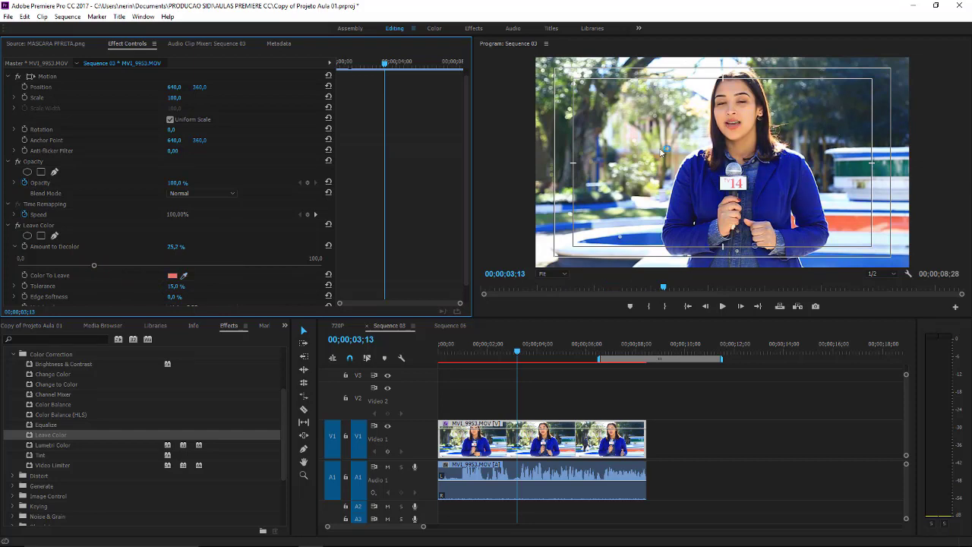
pyautogui.moveTo(94, 265)
pyautogui.mouseDown()
pyautogui.moveTo(348, 253)
pyautogui.moveTo(295, 265)
pyautogui.mouseUp()
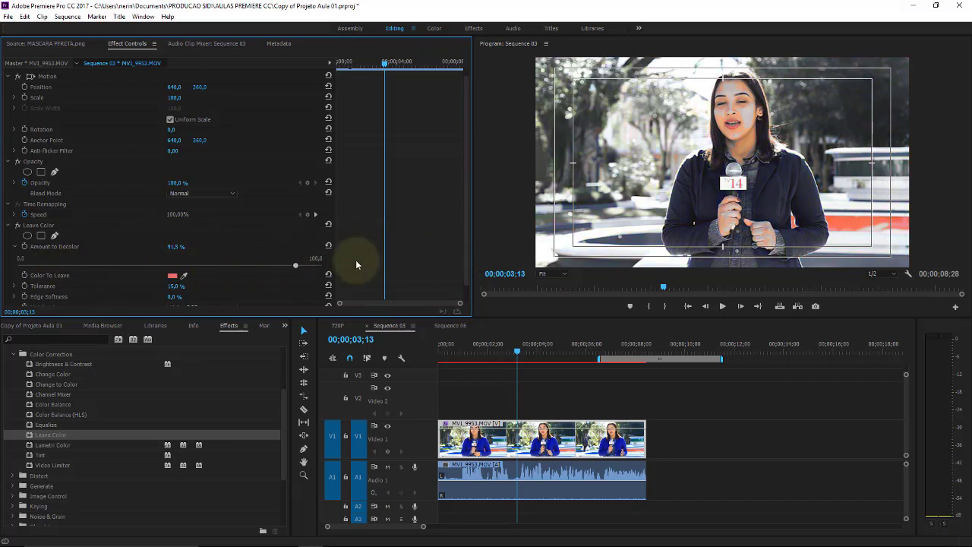
pyautogui.moveTo(356, 264); pyautogui.dragTo(513, 262)
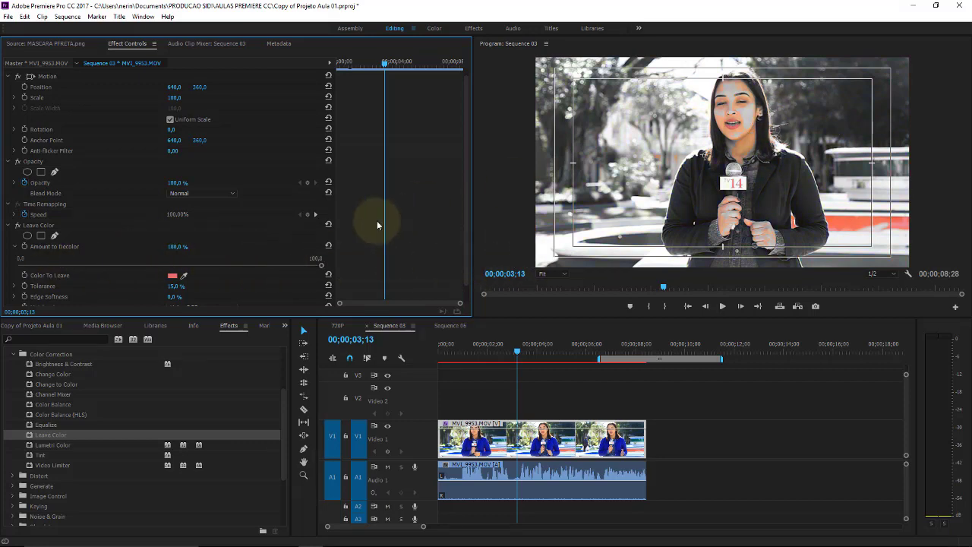
pyautogui.moveTo(253, 269); pyautogui.dragTo(17, 266)
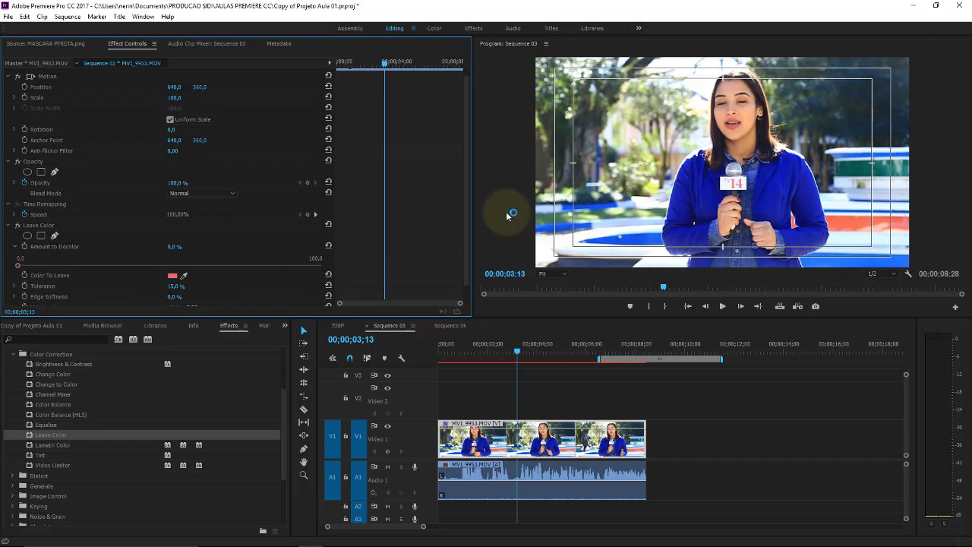
# - Trace a freehand Bezier mask for Leave Color around the reporter down to the frame bottom
pyautogui.click(54, 235)
pyautogui.click(631, 186)
pyautogui.click(702, 84)
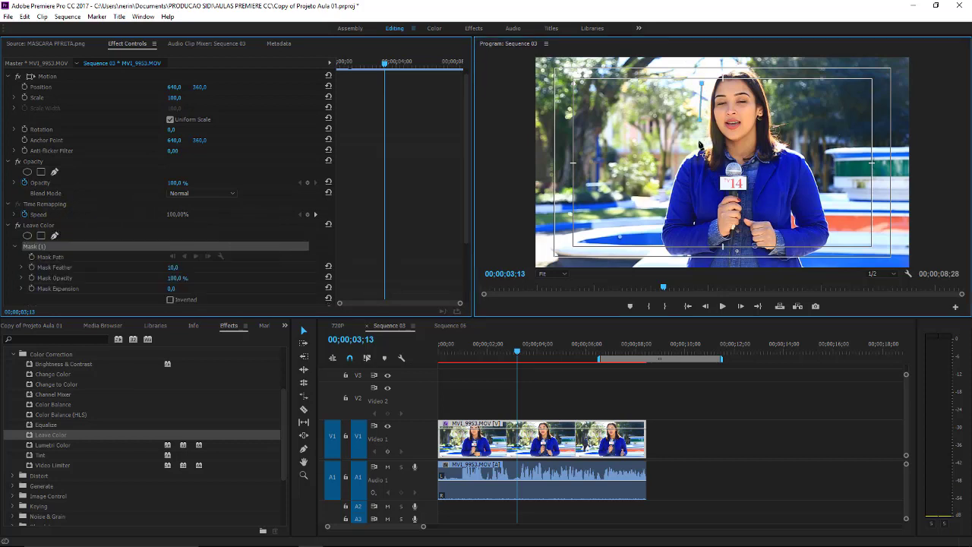
pyautogui.click(667, 155)
pyautogui.click(658, 218)
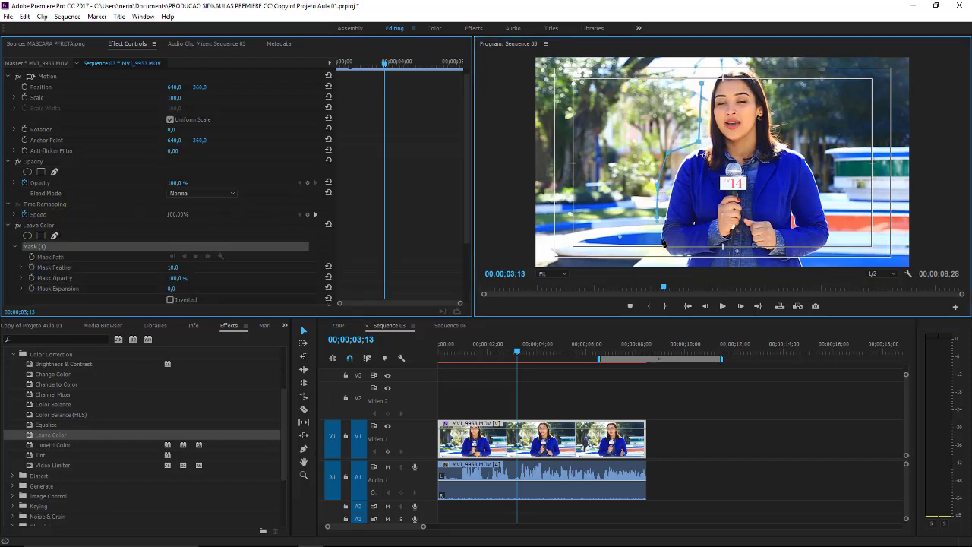
pyautogui.click(664, 244)
pyautogui.click(811, 270)
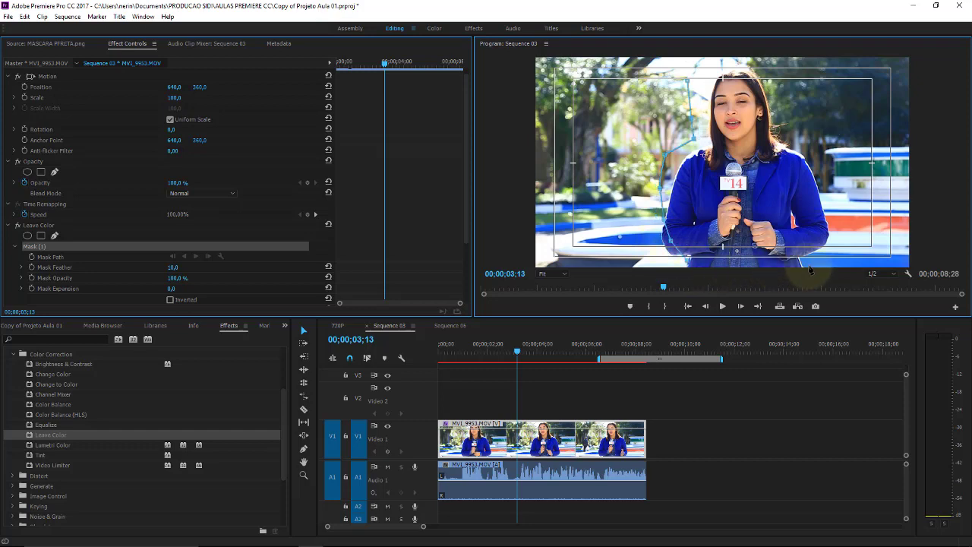
pyautogui.click(824, 250)
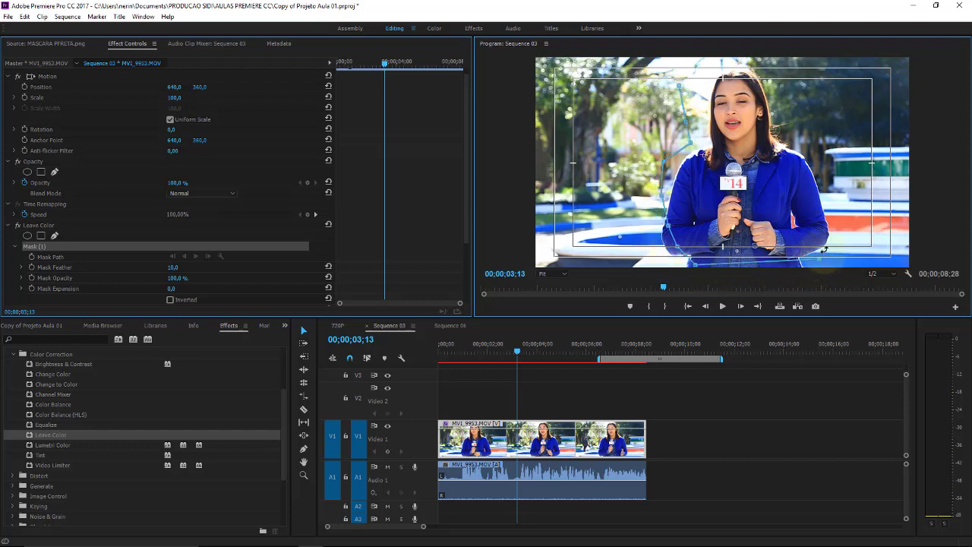
pyautogui.click(838, 240)
pyautogui.click(835, 200)
pyautogui.click(782, 114)
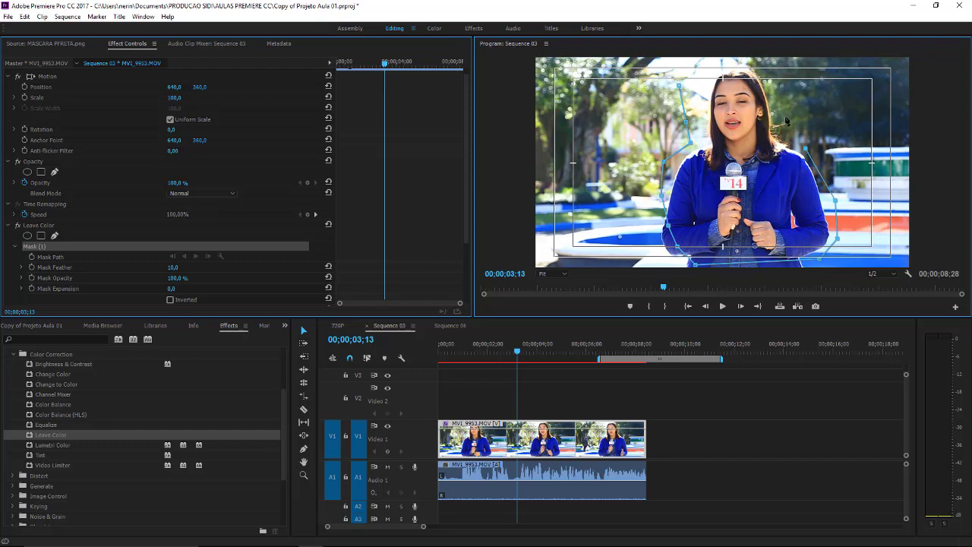
pyautogui.click(756, 60)
pyautogui.click(697, 72)
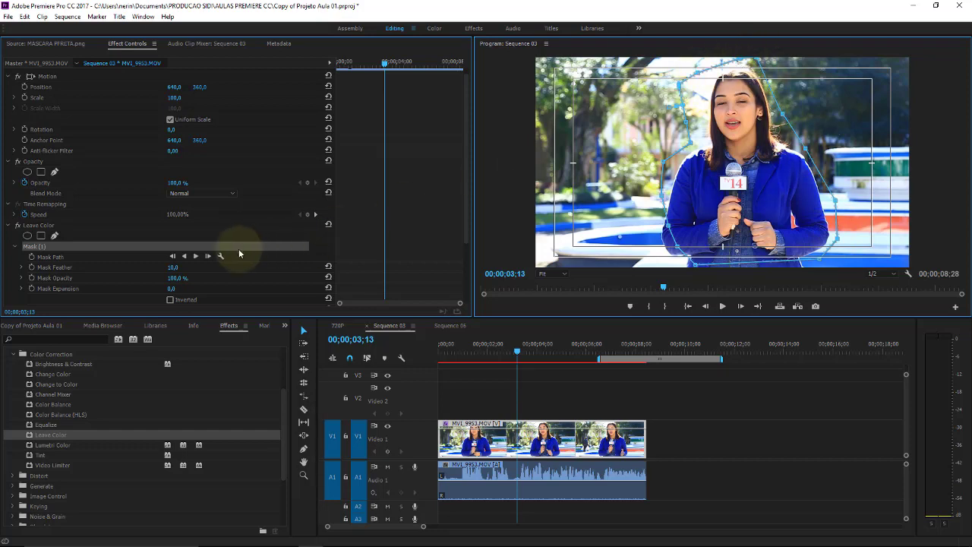
# - Sample the jacket's blue as the kept colour and raise Amount to Decolor to 71.7%
pyautogui.click(15, 247)
pyautogui.click(183, 286)
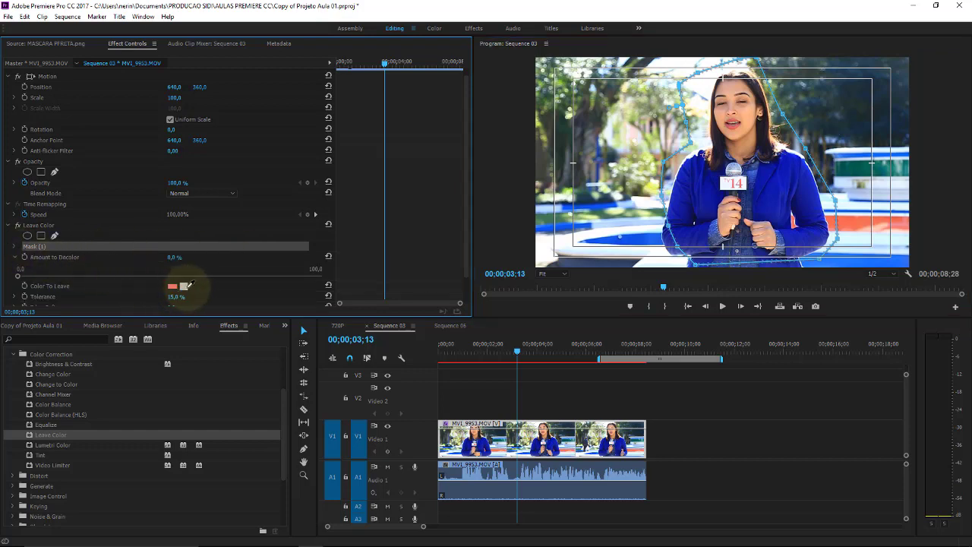
pyautogui.click(775, 199)
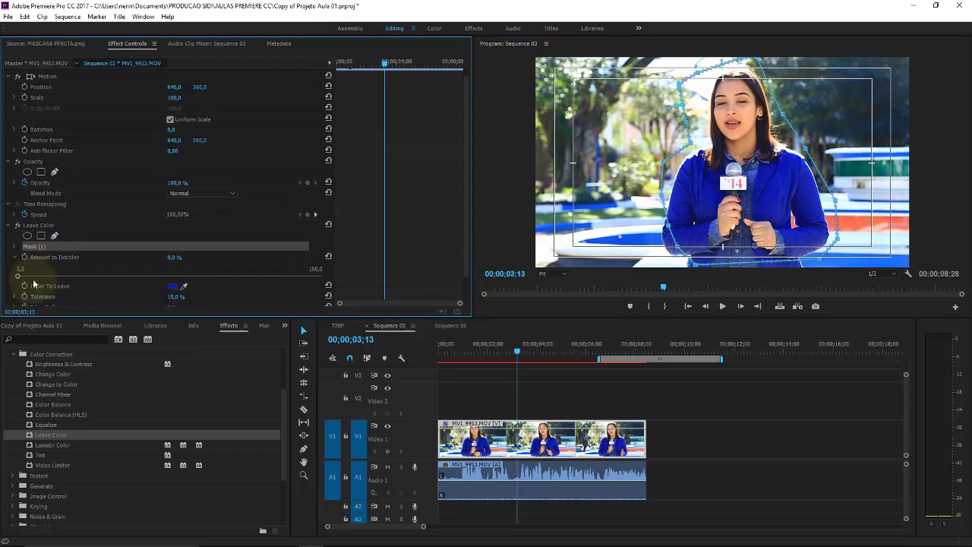
pyautogui.moveTo(17, 276); pyautogui.dragTo(386, 274)
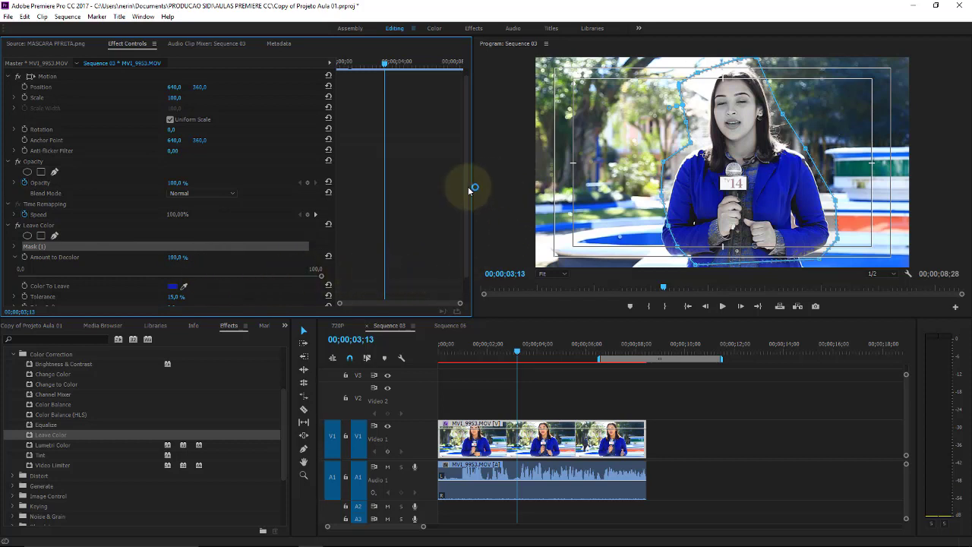
# - Invert the Leave Color mask so only the background greys, and save the project
pyautogui.scroll(-1, 304, 228)
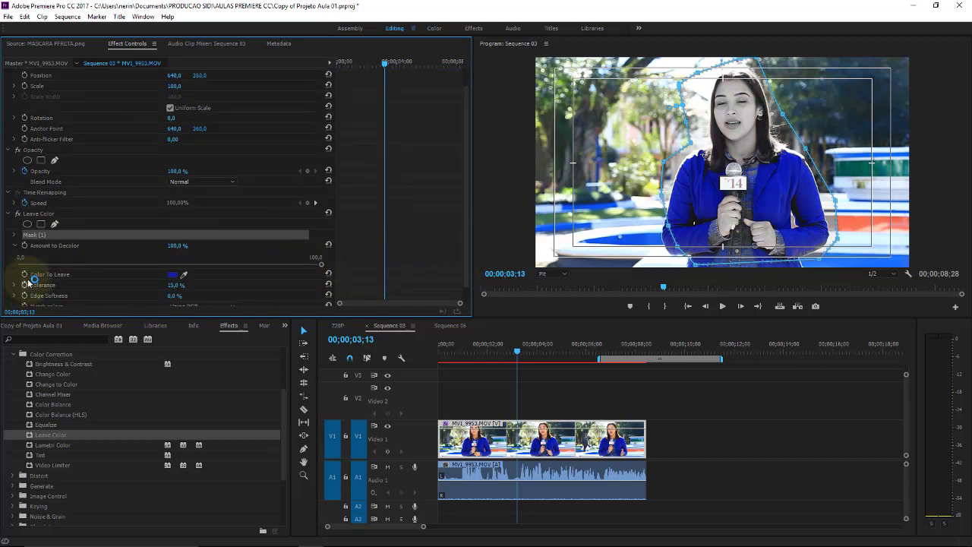
pyautogui.click(14, 246)
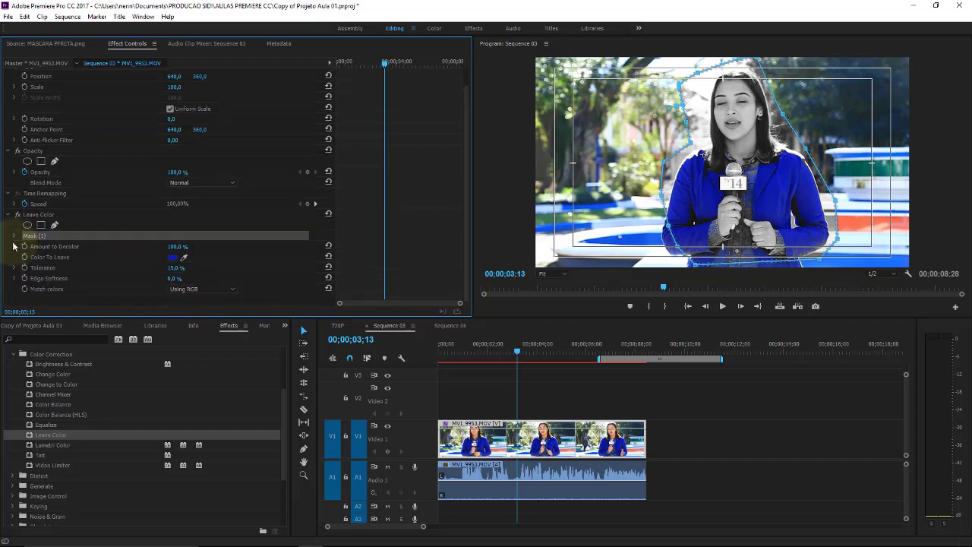
pyautogui.click(16, 237)
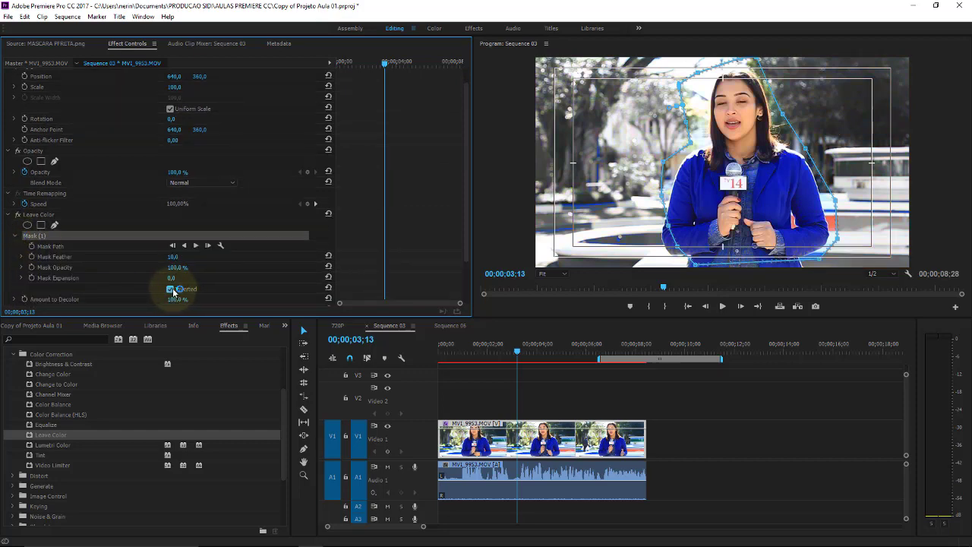
pyautogui.click(176, 291)
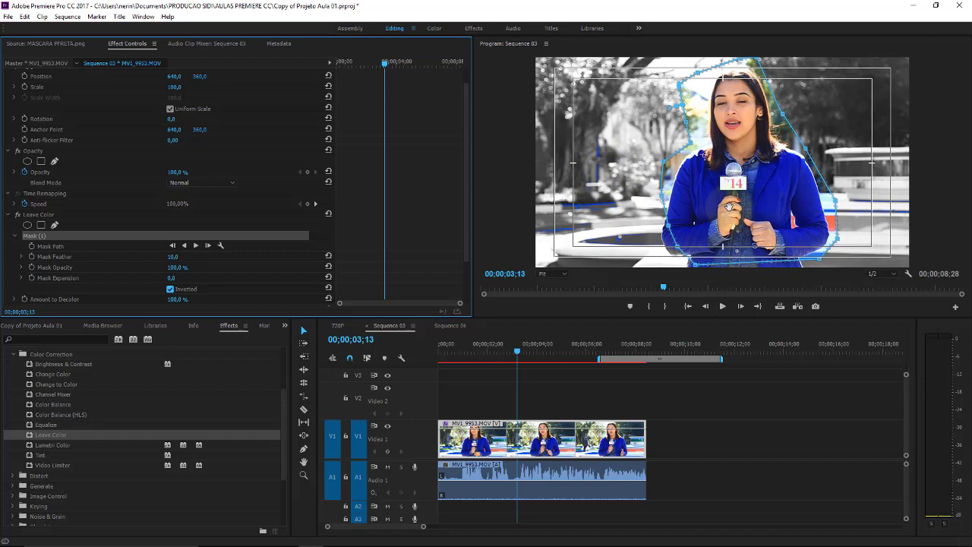
pyautogui.hotkey('ctrl', 's')
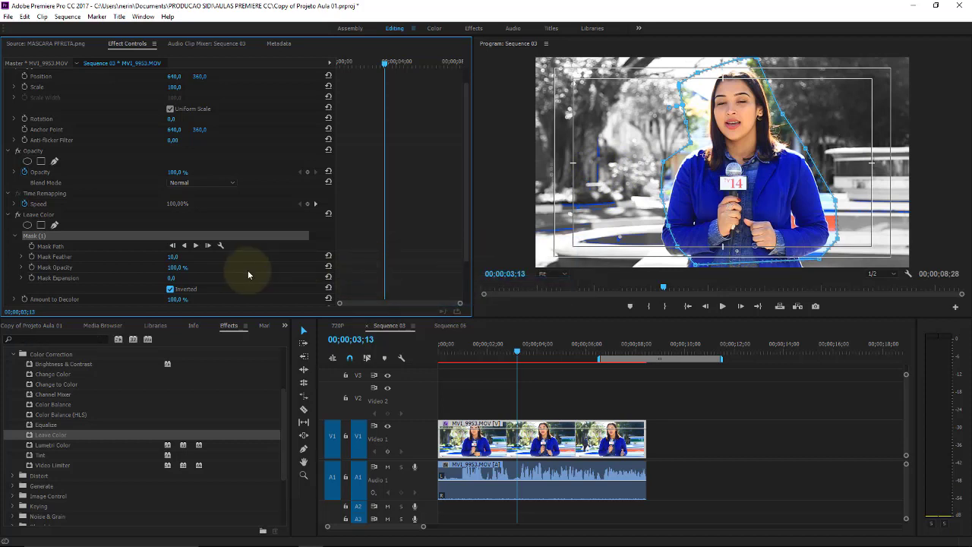
pyautogui.click(48, 216)
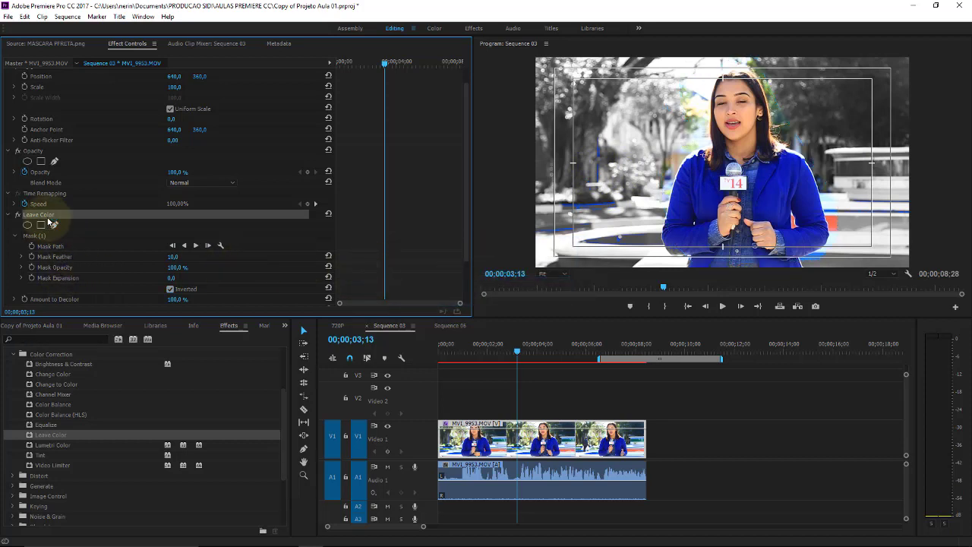
# - Replace Leave Color with Lumetri Color on the reporter clip
pyautogui.press('Delete')
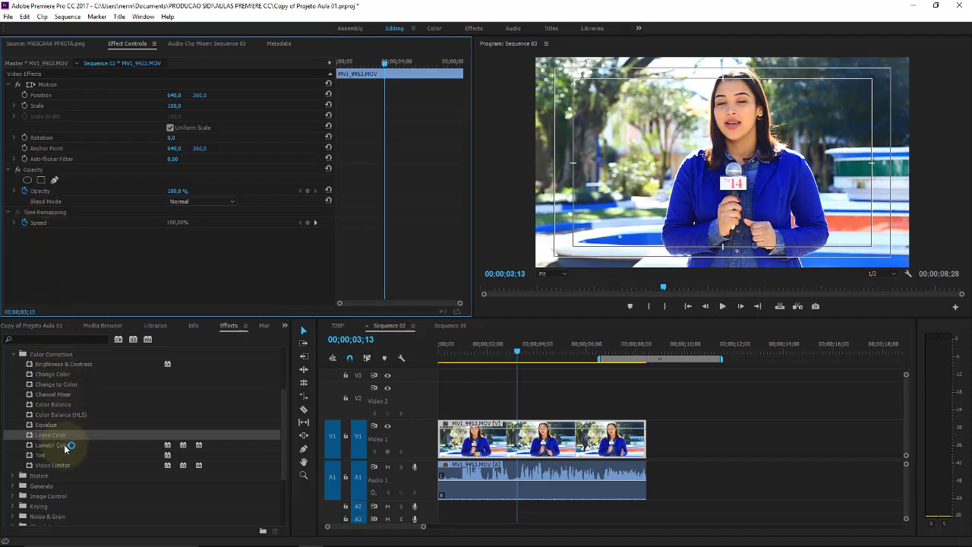
pyautogui.click(55, 445)
pyautogui.moveTo(52, 444); pyautogui.dragTo(494, 439)
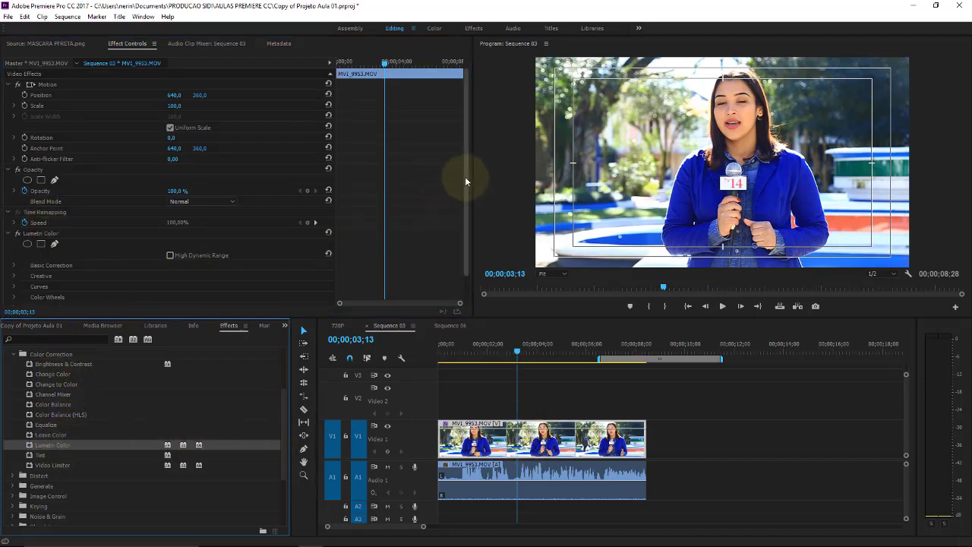
pyautogui.moveTo(466, 180); pyautogui.dragTo(467, 210)
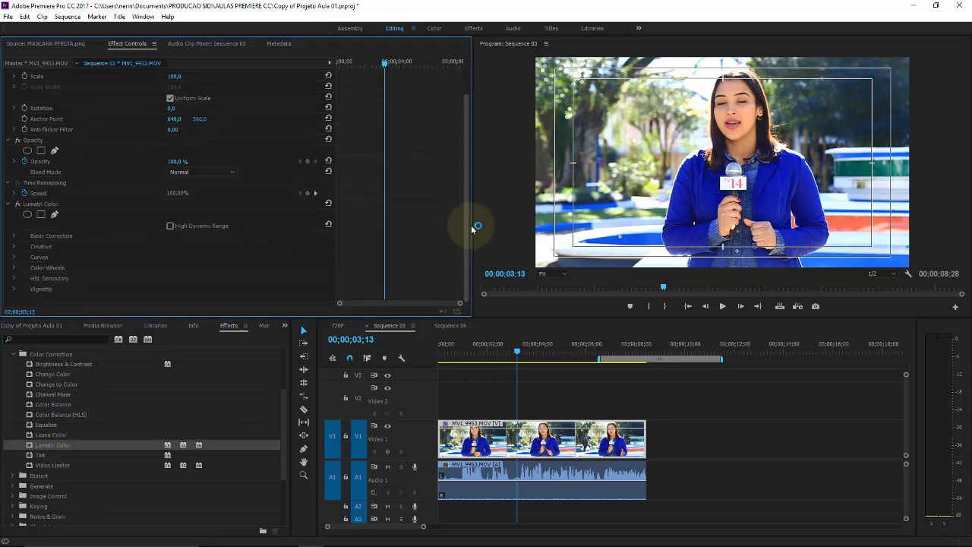
# - Expand Basic Correction and browse for an Input LUT, cancelling to keep None
pyautogui.click(14, 236)
pyautogui.click(211, 258)
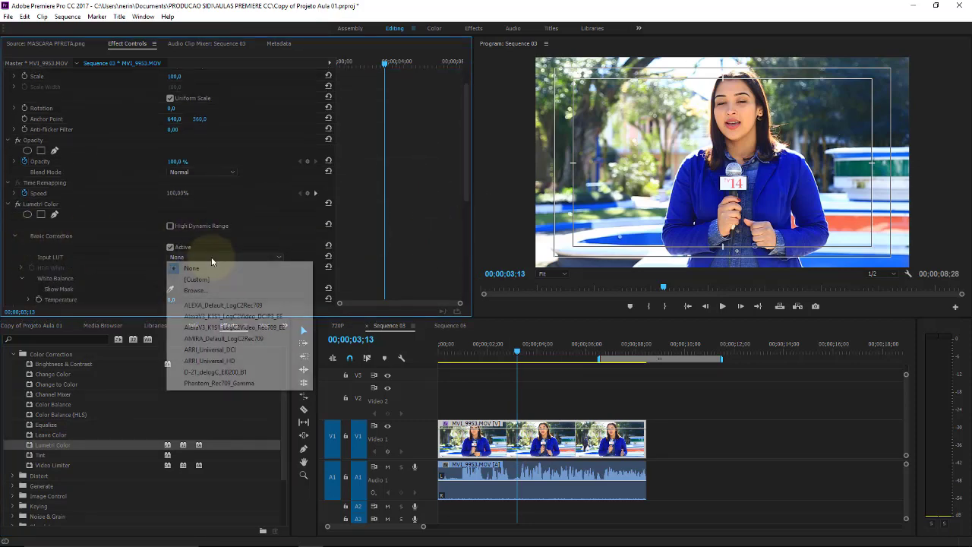
pyautogui.click(215, 290)
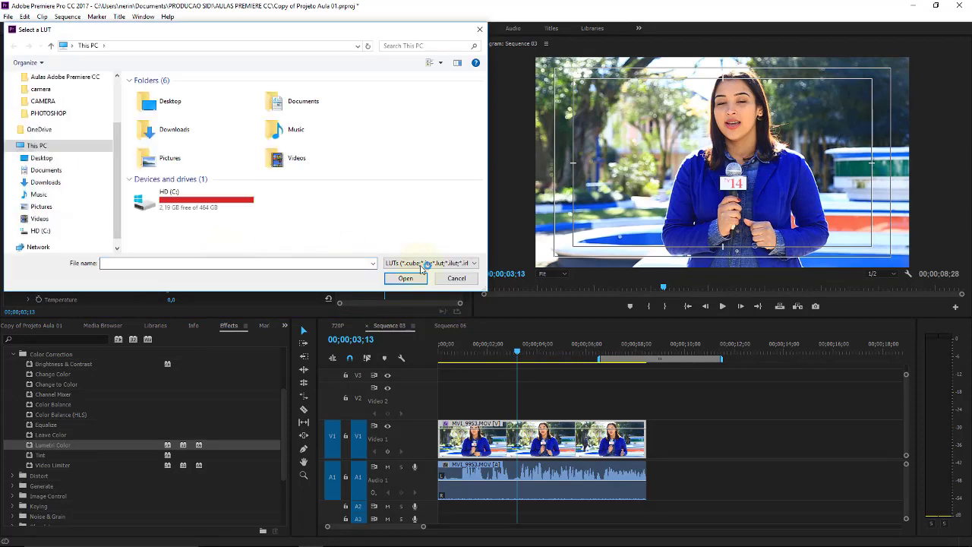
pyautogui.click(456, 278)
pyautogui.moveTo(470, 177); pyautogui.dragTo(467, 231)
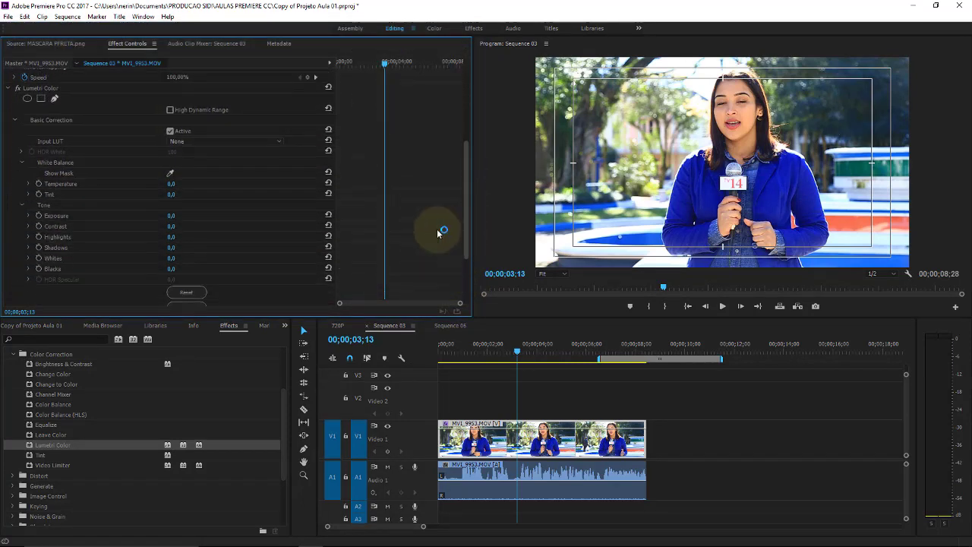
# - Push Lumetri to extremes: Temperature 300, Exposure -3.6, Shadows 150, strong green Tint, adjusted Whites/Blacks
pyautogui.moveTo(171, 194)
pyautogui.mouseDown()
pyautogui.moveTo(184, 191)
pyautogui.moveTo(82, 184)
pyautogui.mouseUp()
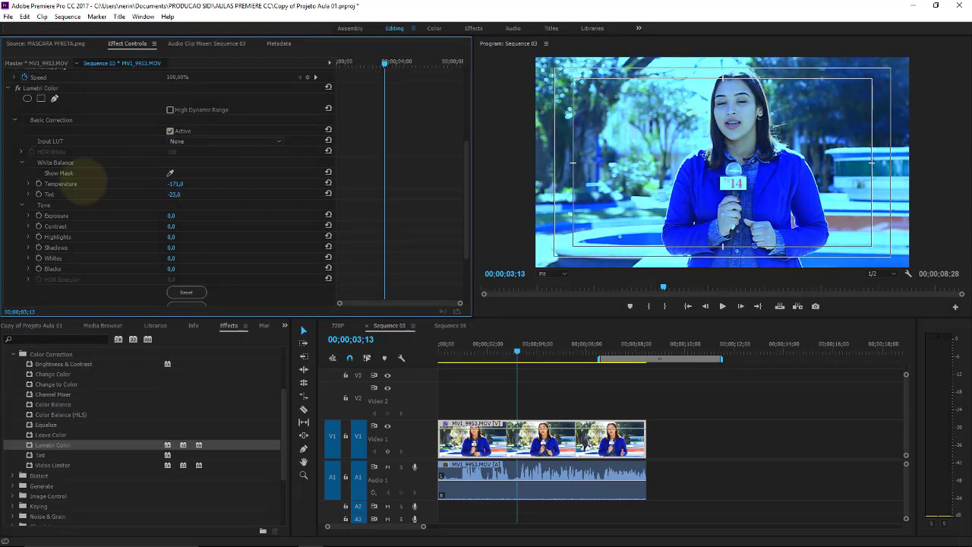
pyautogui.moveTo(83, 184); pyautogui.dragTo(281, 185)
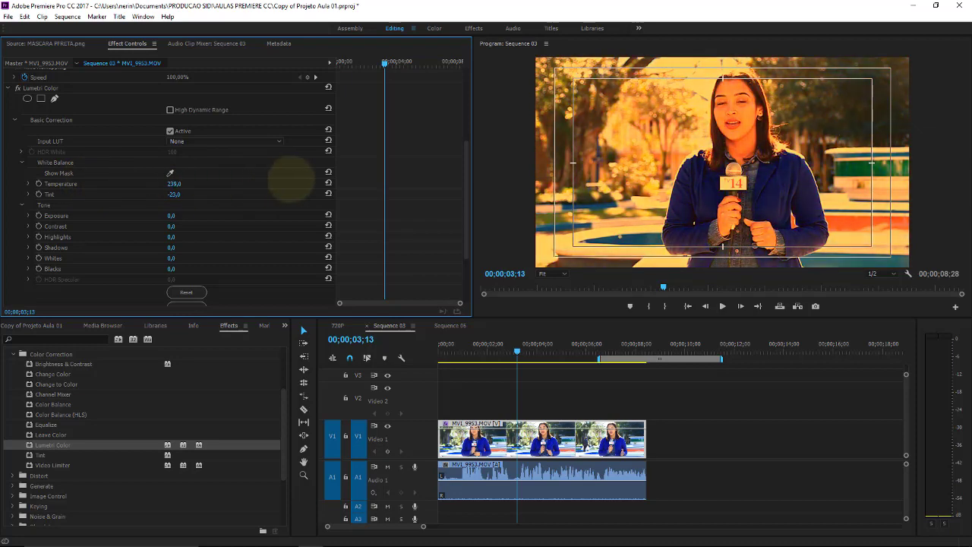
pyautogui.moveTo(172, 216)
pyautogui.mouseDown()
pyautogui.moveTo(185, 223)
pyautogui.moveTo(144, 226)
pyautogui.moveTo(327, 237)
pyautogui.mouseUp()
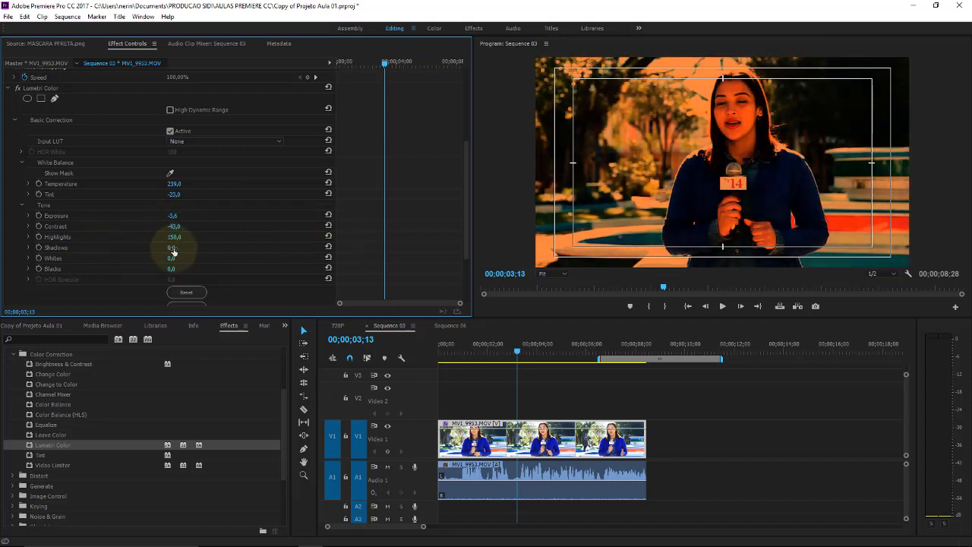
pyautogui.moveTo(173, 248); pyautogui.dragTo(300, 248)
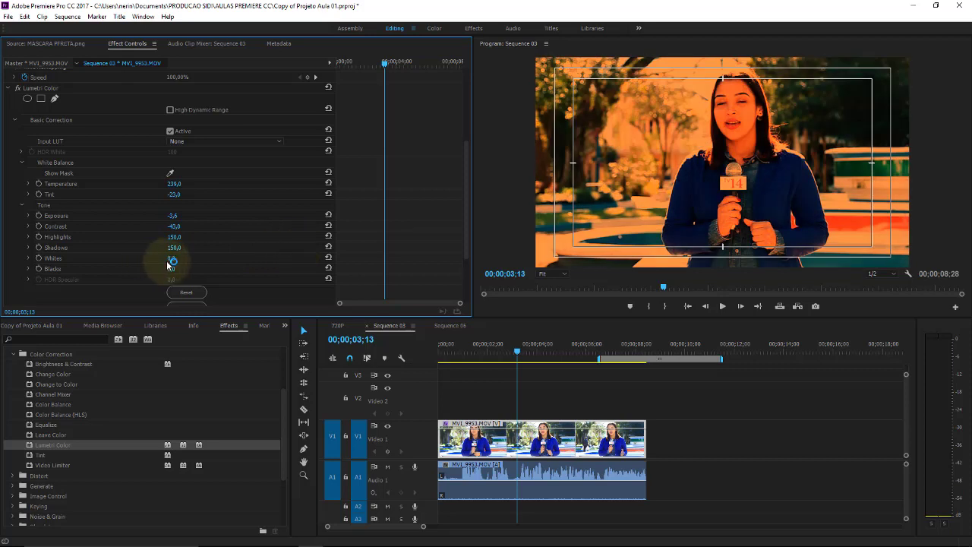
pyautogui.moveTo(173, 258)
pyautogui.mouseDown()
pyautogui.moveTo(142, 258)
pyautogui.moveTo(210, 269)
pyautogui.mouseUp()
pyautogui.moveTo(174, 195); pyautogui.dragTo(68, 196)
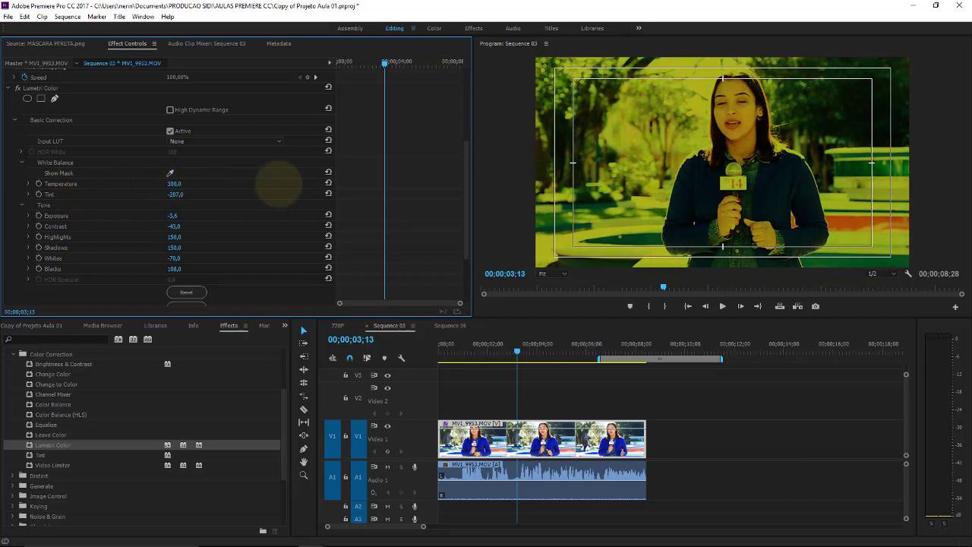
pyautogui.moveTo(176, 186); pyautogui.dragTo(351, 183)
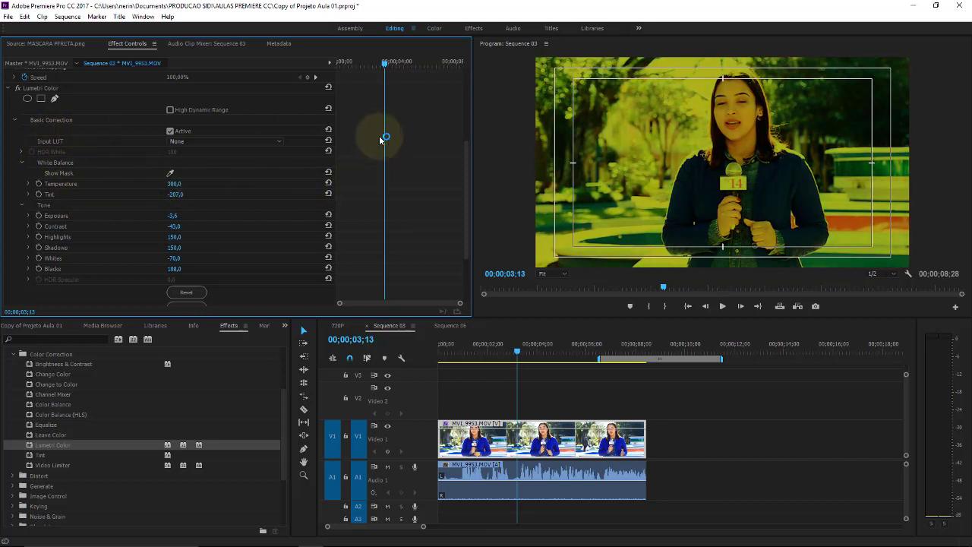
# - Delete the Lumetri Color effect from the reporter clip
pyautogui.moveTo(465, 169); pyautogui.dragTo(461, 125)
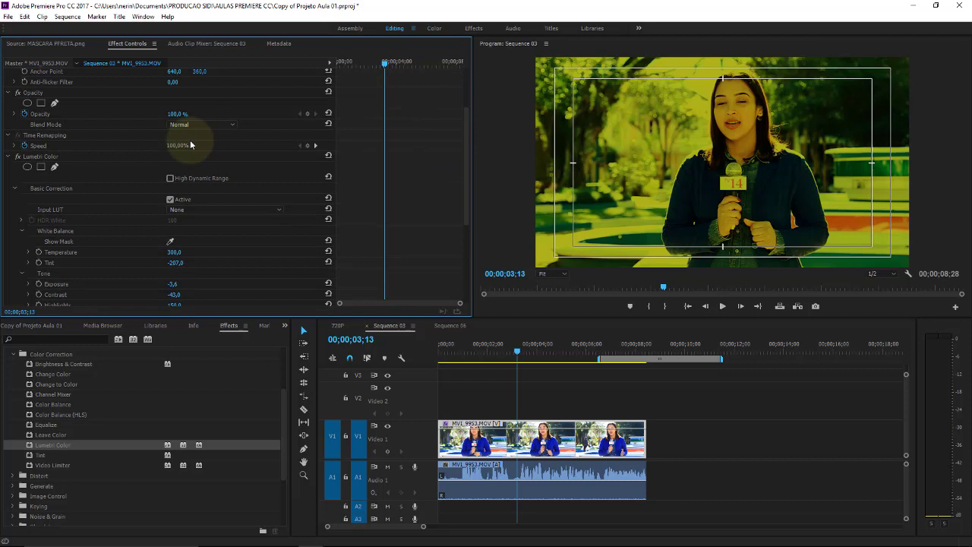
pyautogui.click(62, 161)
pyautogui.press('Delete')
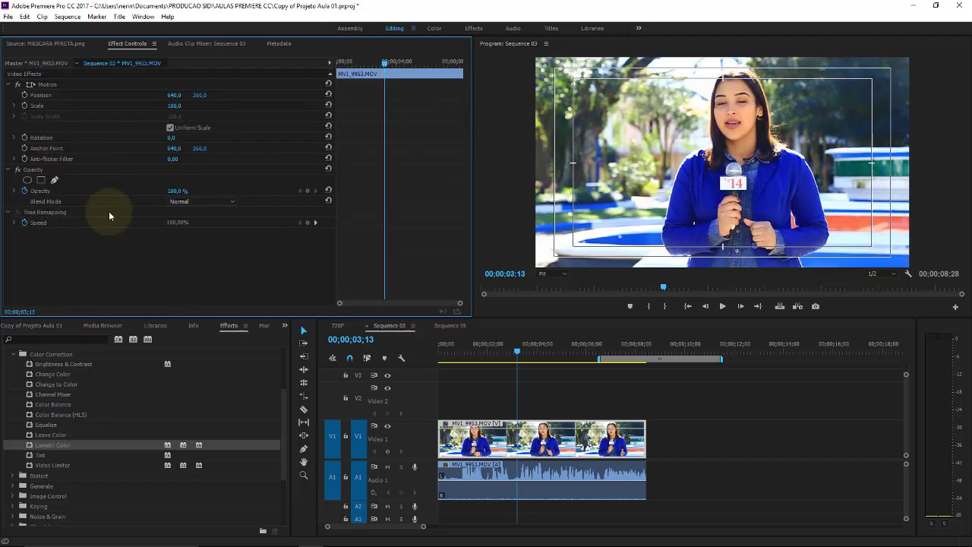
# - Apply Tint to the reporter clip and sample a blue from the video for Map Black To
pyautogui.click(43, 456)
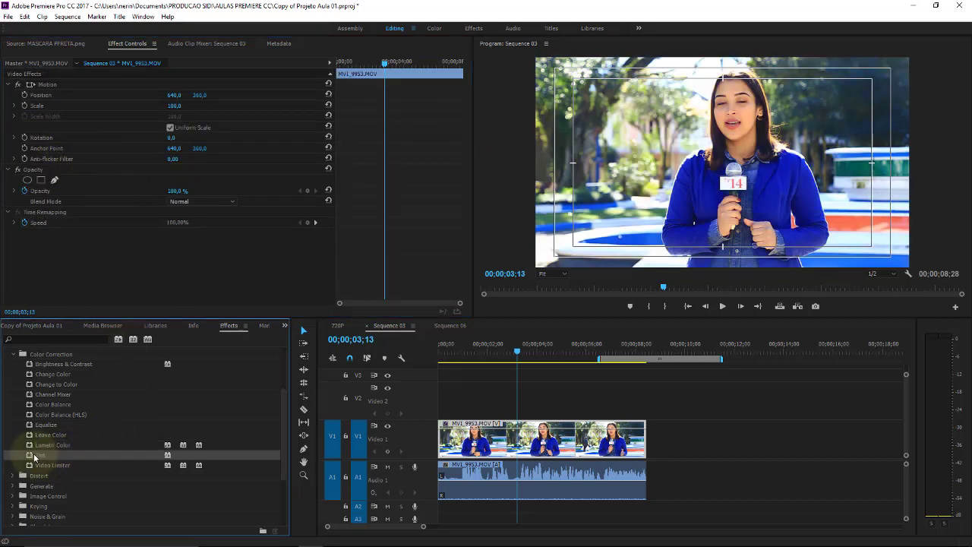
pyautogui.moveTo(34, 456); pyautogui.dragTo(494, 436)
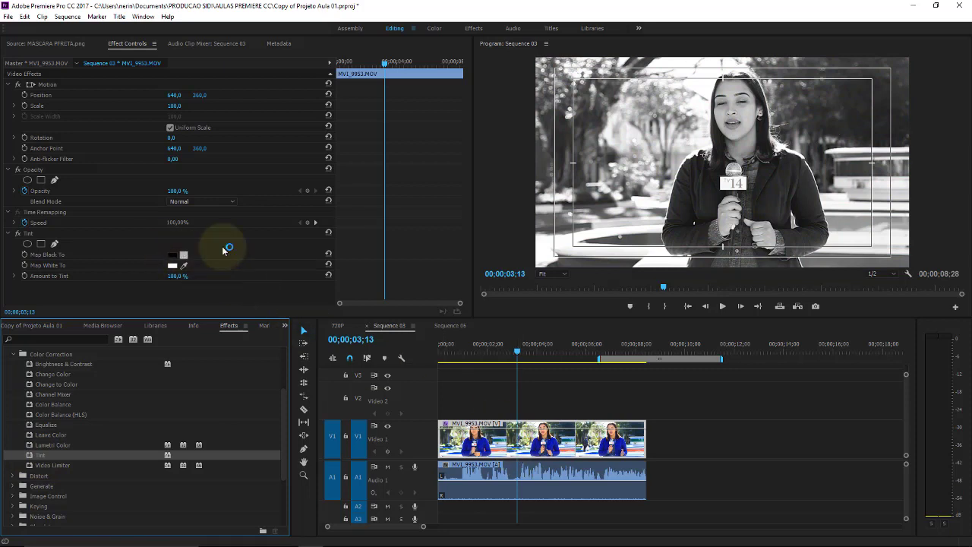
pyautogui.moveTo(184, 253); pyautogui.dragTo(698, 183)
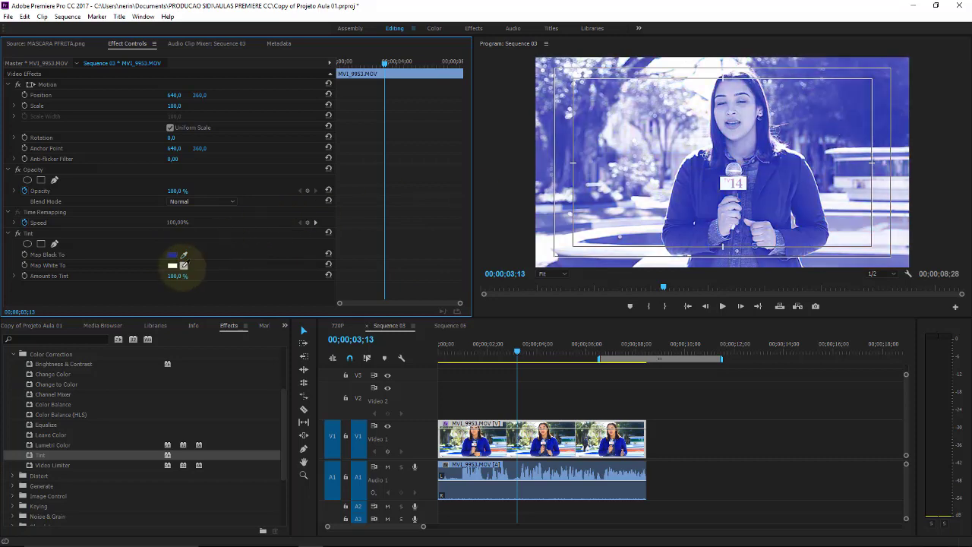
# - Set Map White To a strong red, lower Amount to Tint, then delete the Tint effect
pyautogui.click(173, 267)
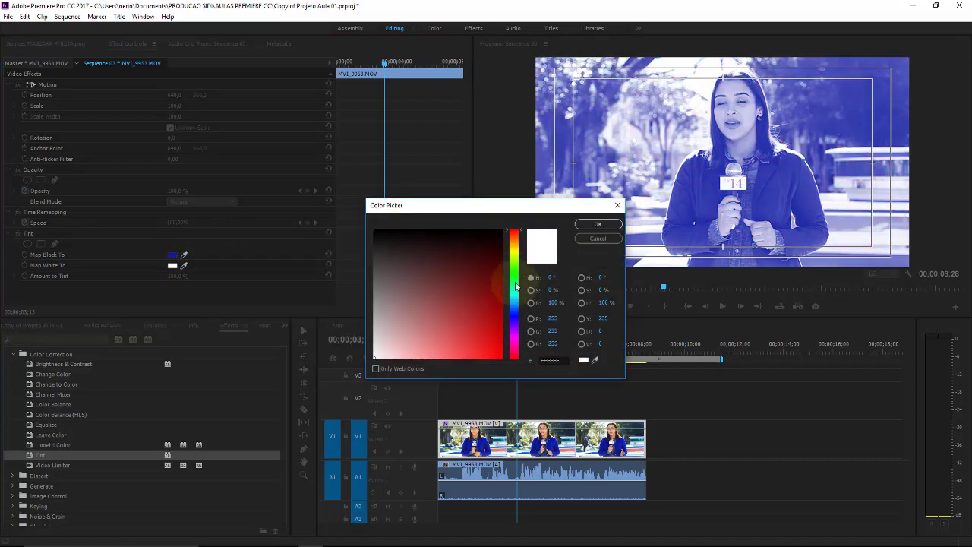
pyautogui.click(501, 347)
pyautogui.click(597, 224)
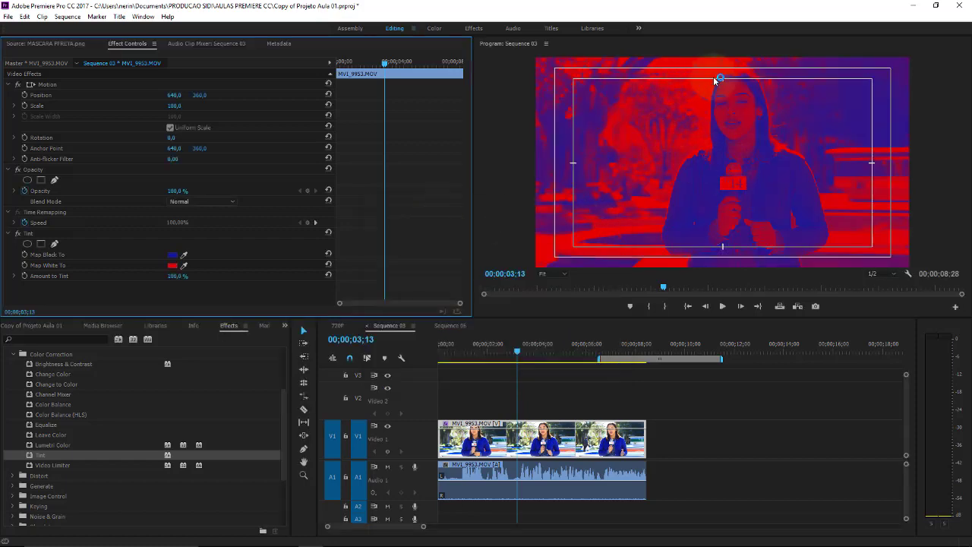
pyautogui.moveTo(176, 276); pyautogui.dragTo(31, 308)
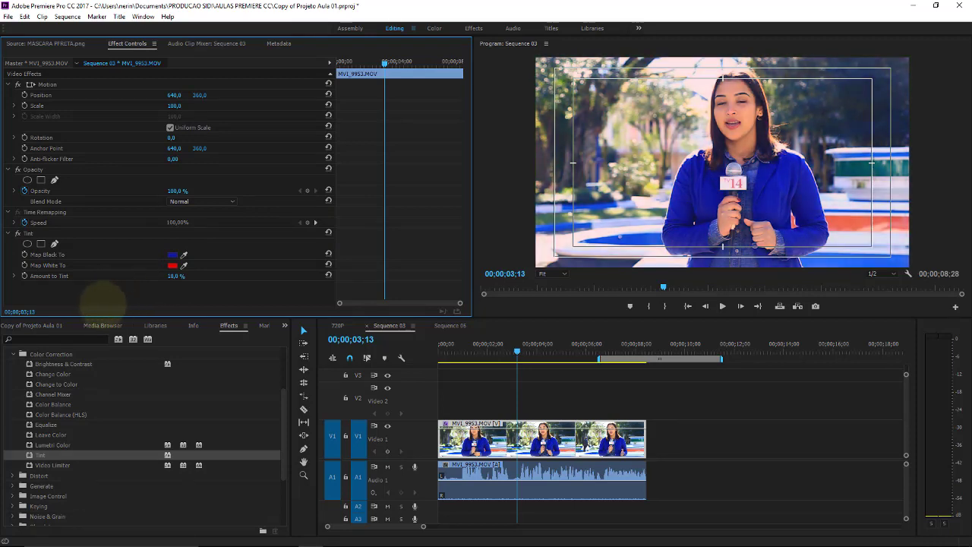
pyautogui.click(31, 234)
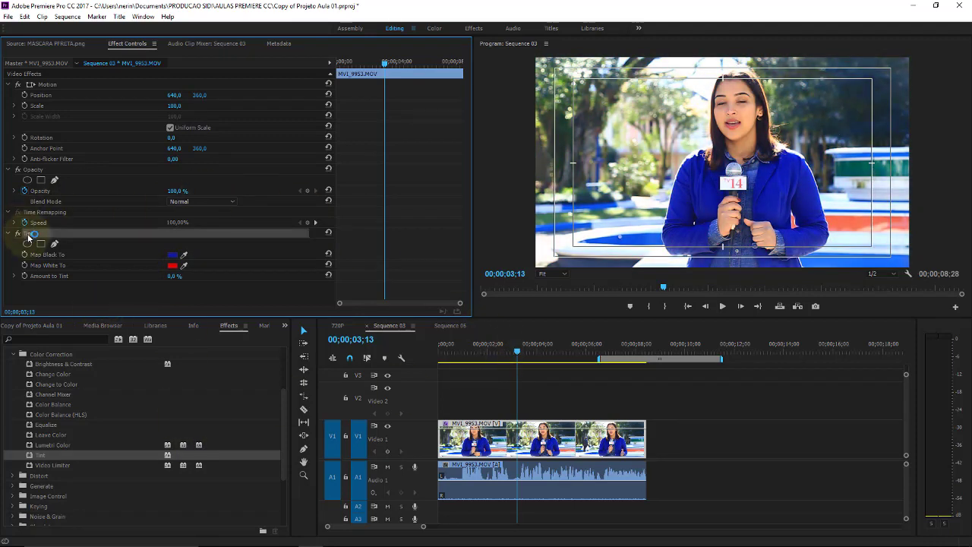
pyautogui.press('Delete')
# - Apply Video Limiter to the clip with Show Split View on, Horizontal layout, at 0%
pyautogui.click(48, 466)
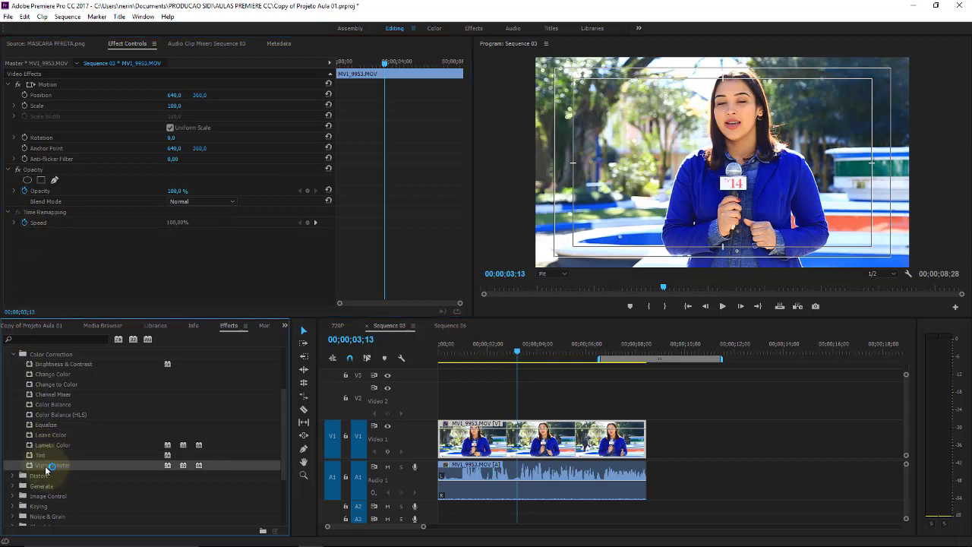
pyautogui.moveTo(47, 466); pyautogui.dragTo(554, 448)
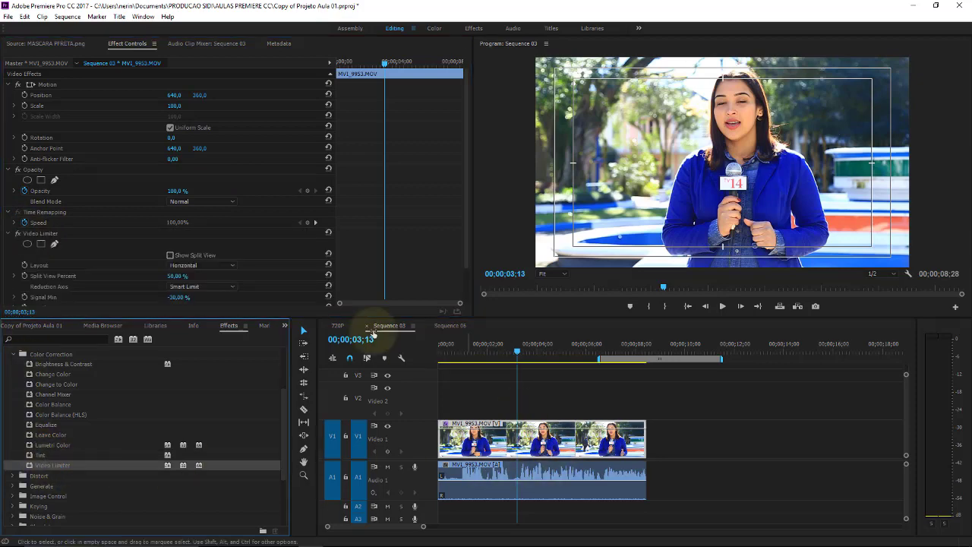
pyautogui.click(457, 192)
pyautogui.scroll(-2, 469, 229)
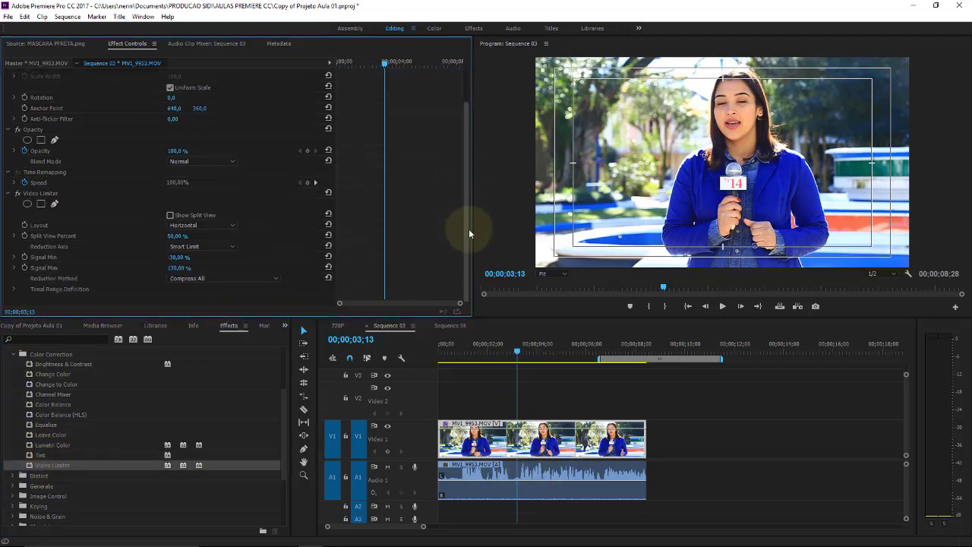
pyautogui.click(172, 217)
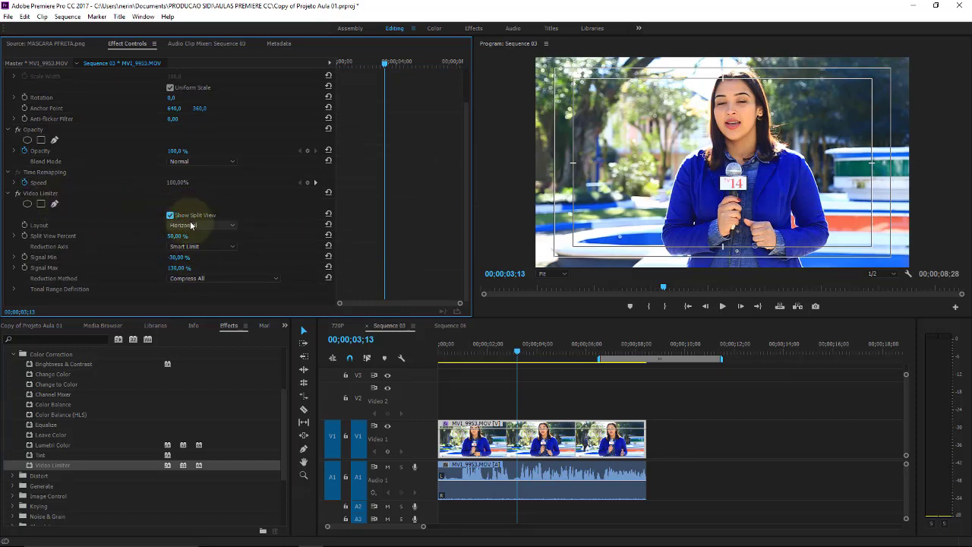
pyautogui.click(197, 225)
pyautogui.click(202, 238)
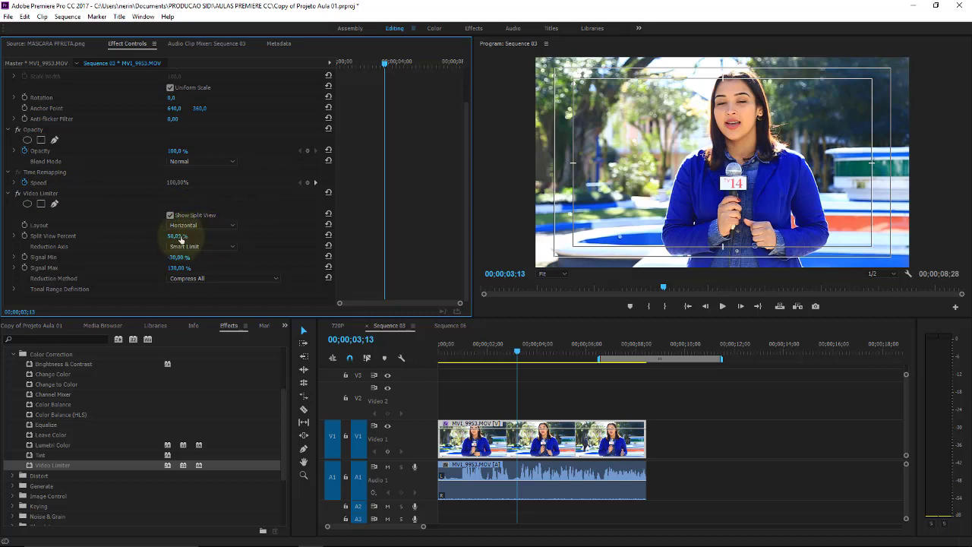
pyautogui.moveTo(180, 240)
pyautogui.mouseDown()
pyautogui.moveTo(141, 235)
pyautogui.moveTo(178, 251)
pyautogui.mouseUp()
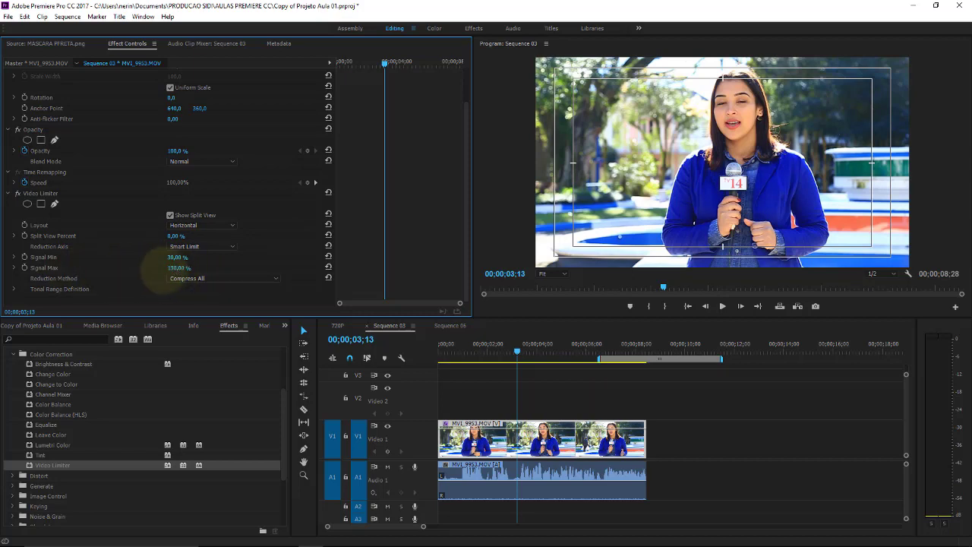
# - Try Highlights and Midtones Compression, settling on Shadows Compression as the reduction method
pyautogui.click(214, 279)
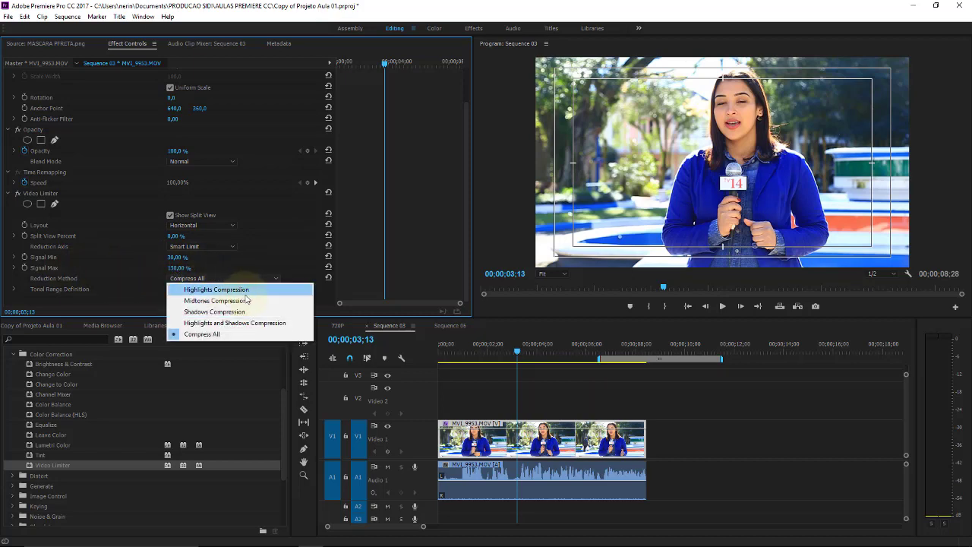
pyautogui.click(244, 292)
pyautogui.click(190, 278)
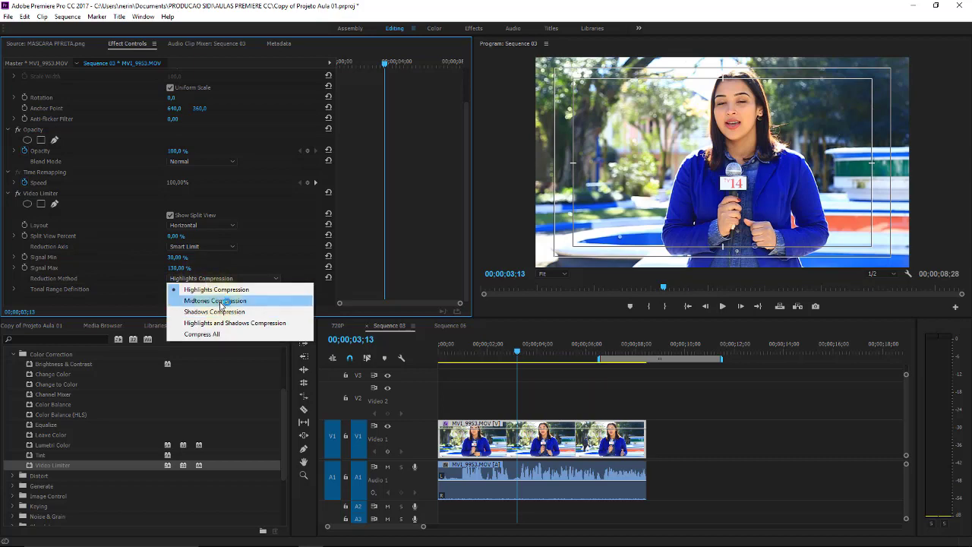
pyautogui.click(221, 301)
pyautogui.click(211, 278)
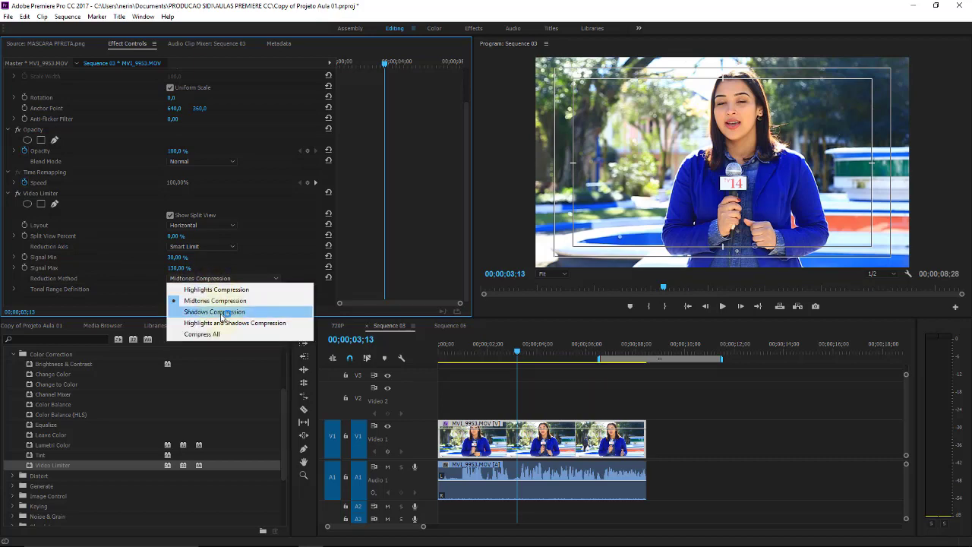
pyautogui.click(223, 312)
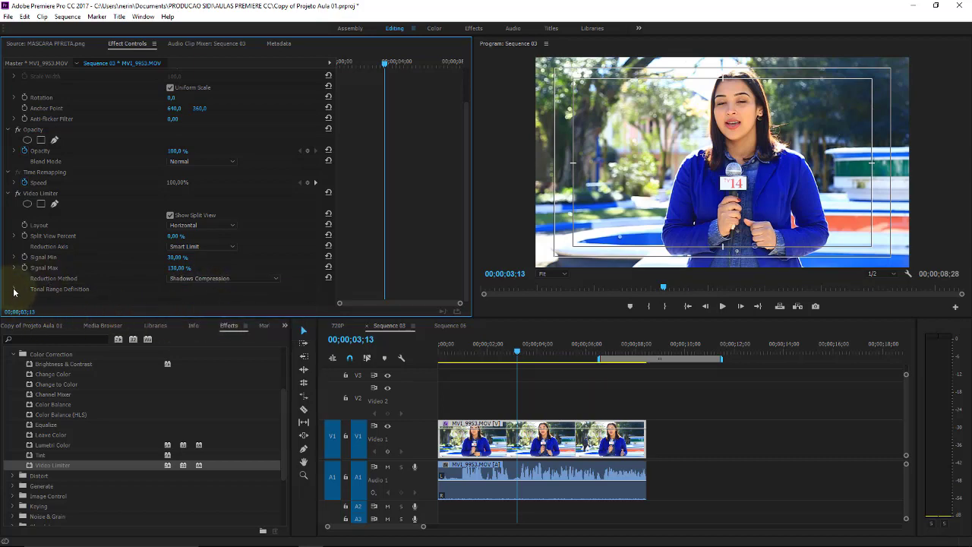
pyautogui.click(14, 290)
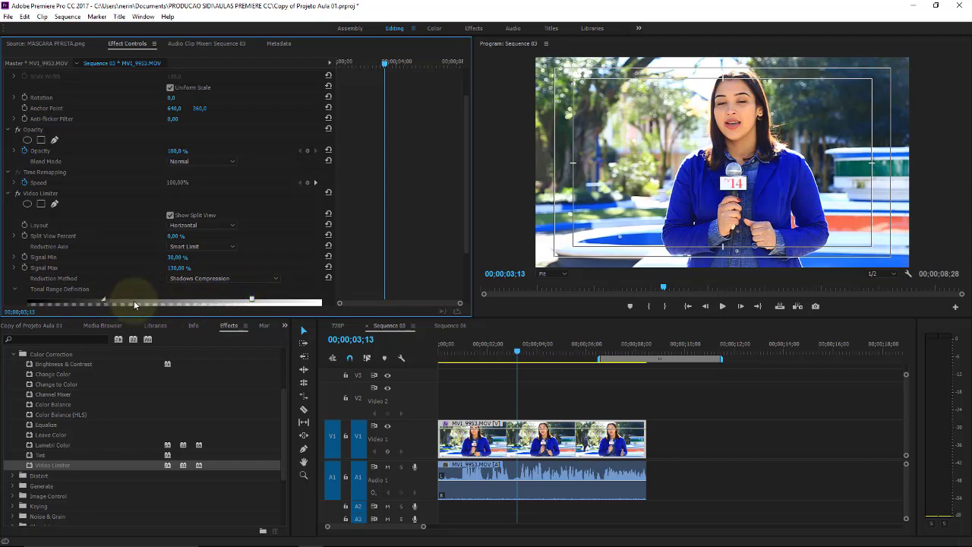
# - Narrow the Video Limiter tonal range toward darks and widen the Horizontal split view
pyautogui.moveTo(248, 301); pyautogui.dragTo(82, 300)
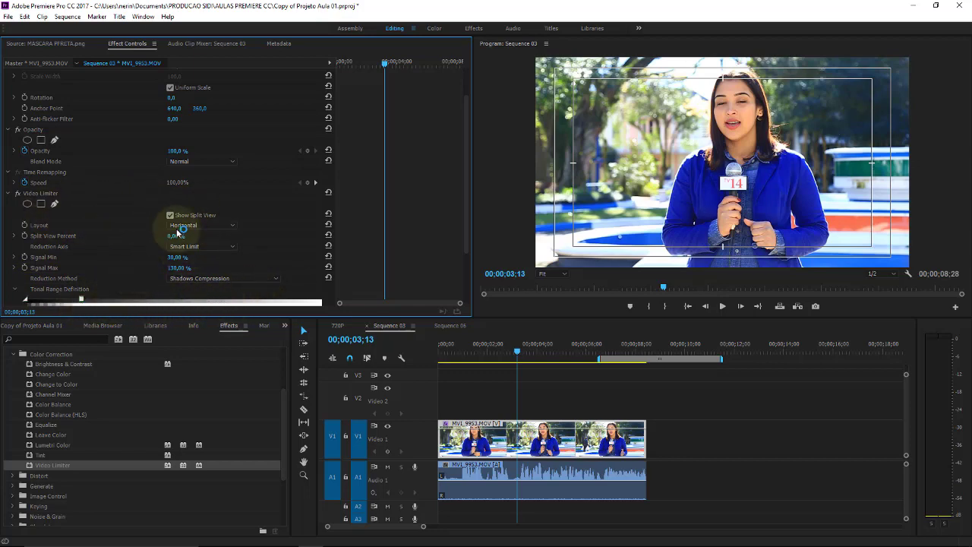
pyautogui.click(212, 223)
pyautogui.click(205, 236)
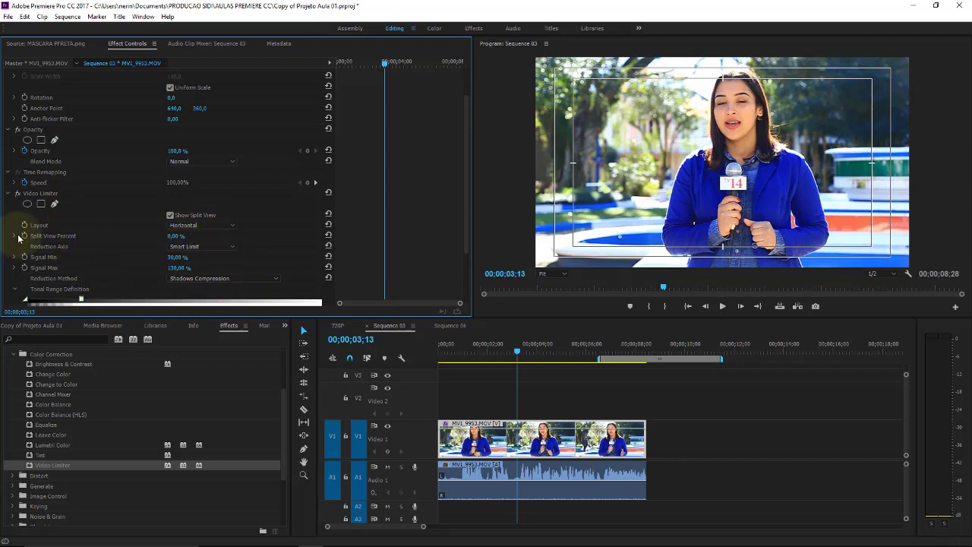
pyautogui.click(15, 236)
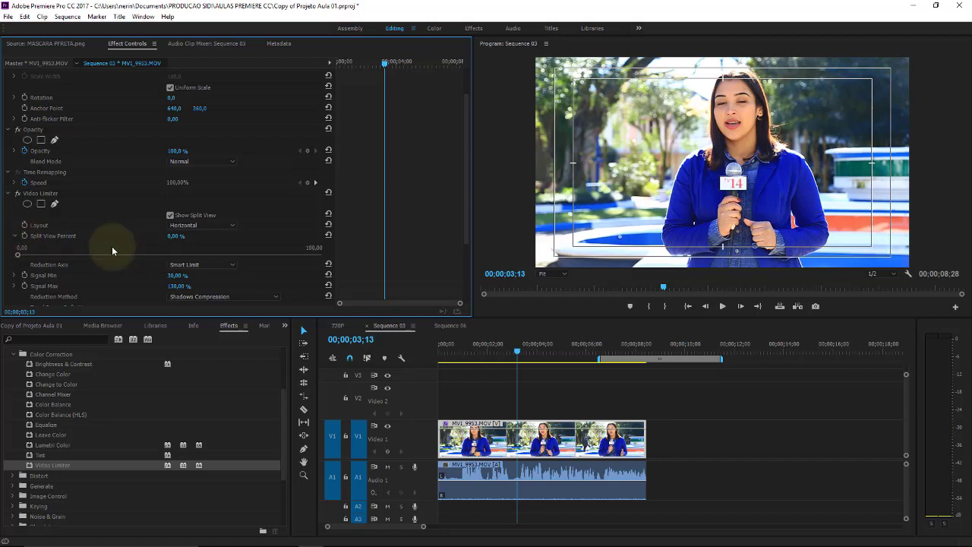
pyautogui.moveTo(25, 256)
pyautogui.mouseDown()
pyautogui.moveTo(306, 253)
pyautogui.moveTo(217, 255)
pyautogui.moveTo(244, 250)
pyautogui.mouseUp()
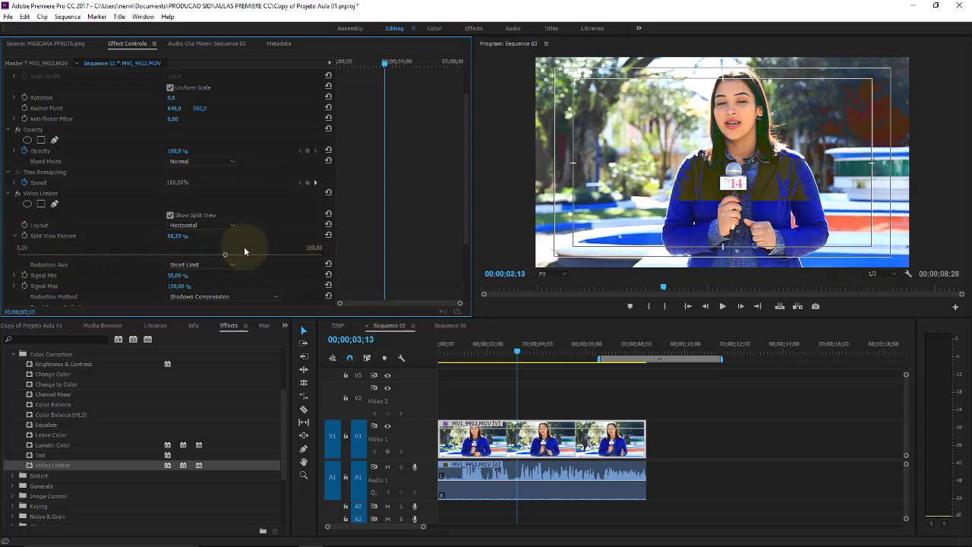
# - Set Reduction Axis to Chroma and Luma, fine-tune Split View Percent to 69.83%, and collapse it
pyautogui.click(234, 264)
pyautogui.click(228, 284)
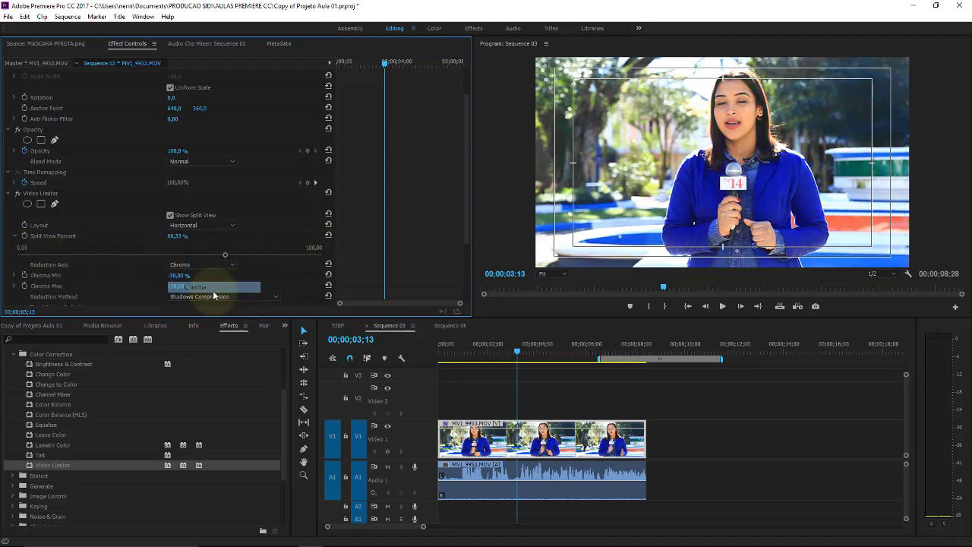
pyautogui.click(236, 267)
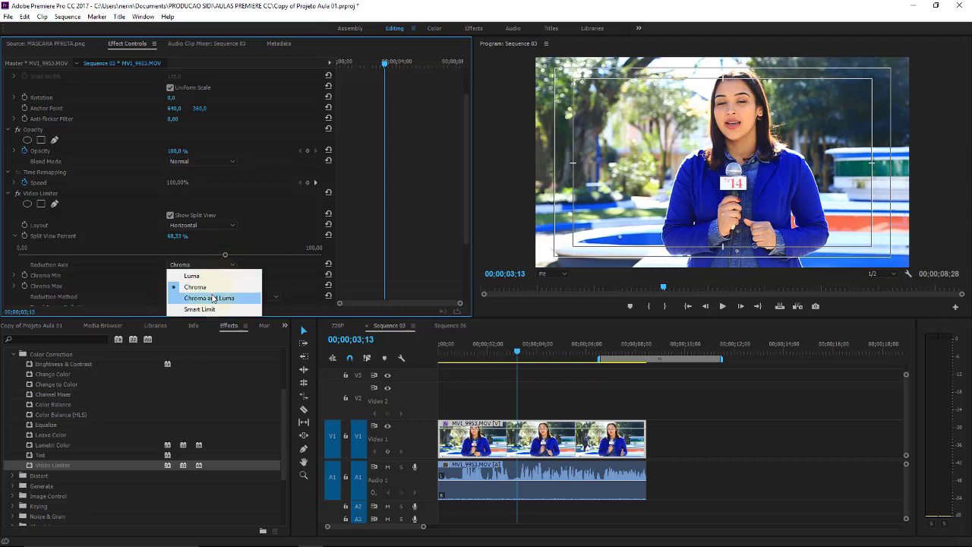
pyautogui.click(224, 300)
pyautogui.moveTo(223, 256)
pyautogui.mouseDown()
pyautogui.moveTo(186, 257)
pyautogui.moveTo(230, 256)
pyautogui.mouseUp()
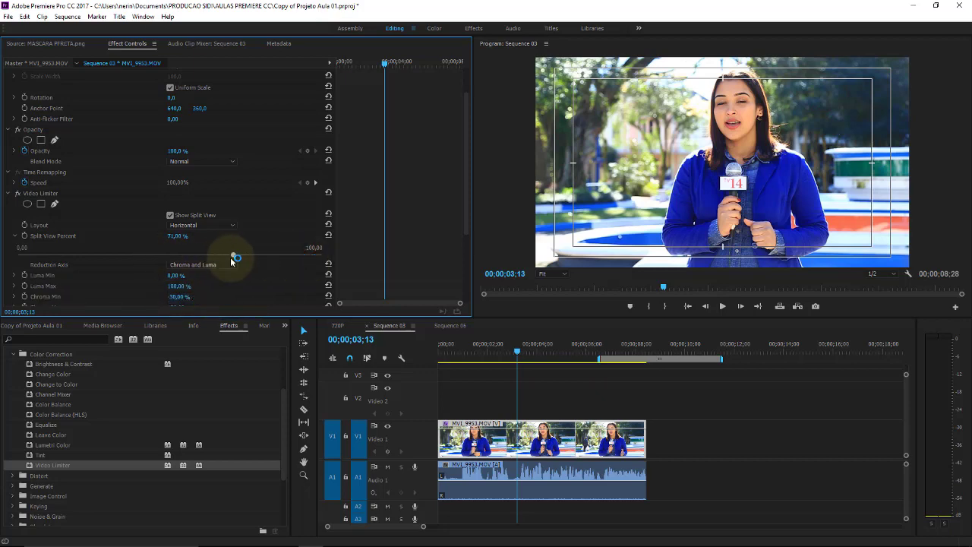
pyautogui.click(10, 193)
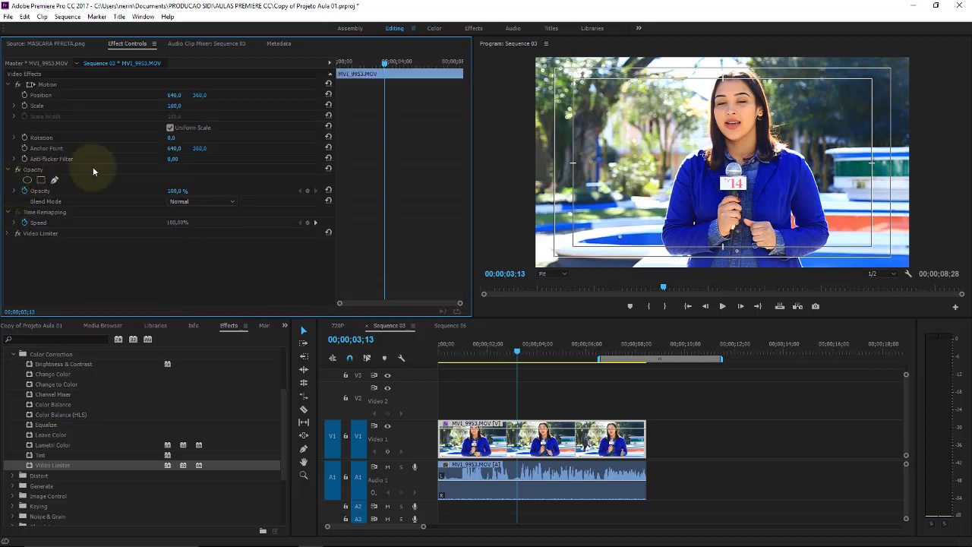